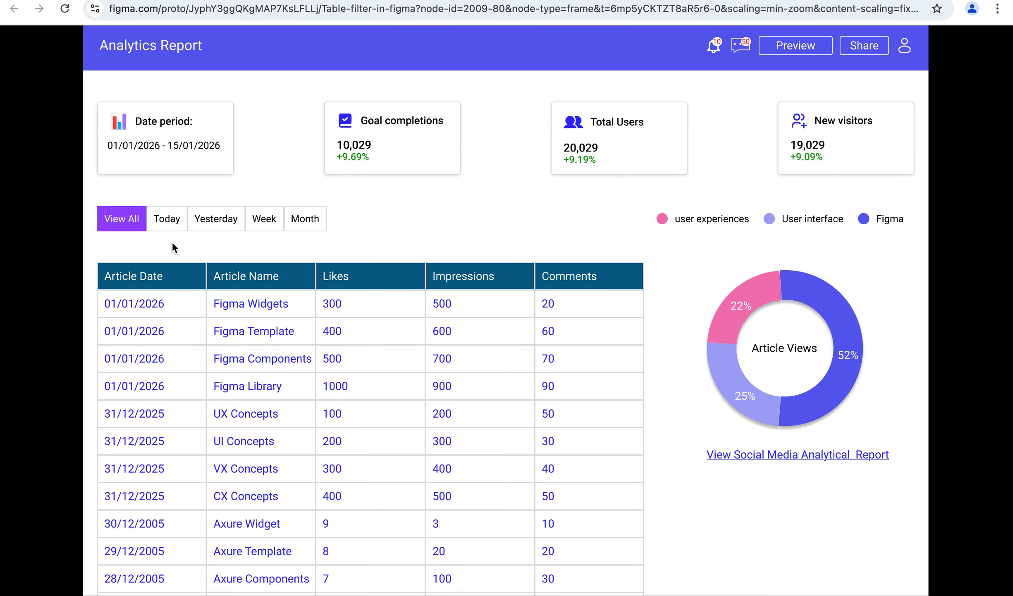
Preview the analytics table with the Today, Yesterday, Week and Month filters, then show all articles and look through the full list.
click(173, 223)
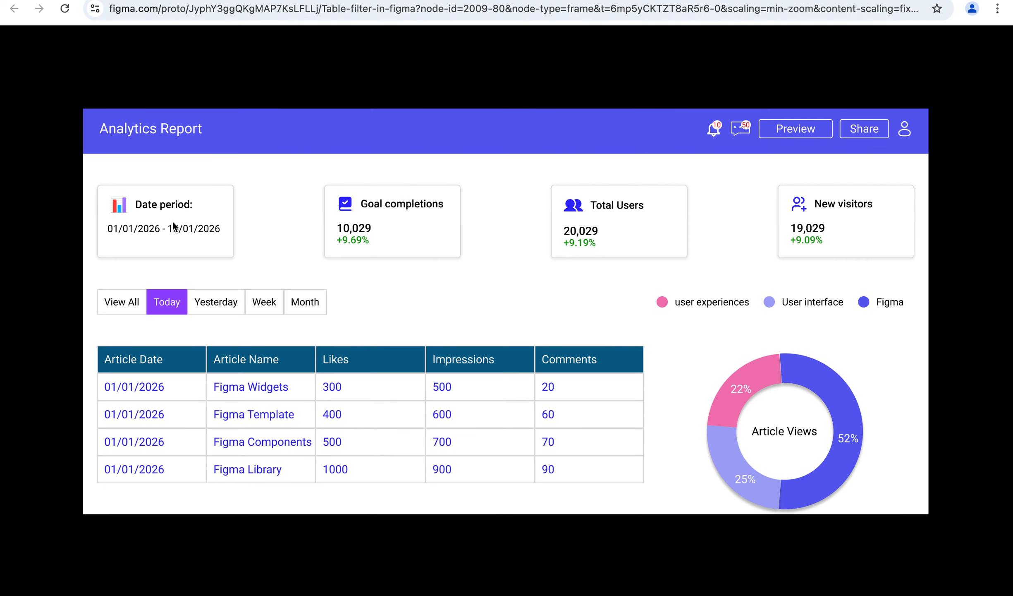
click(222, 303)
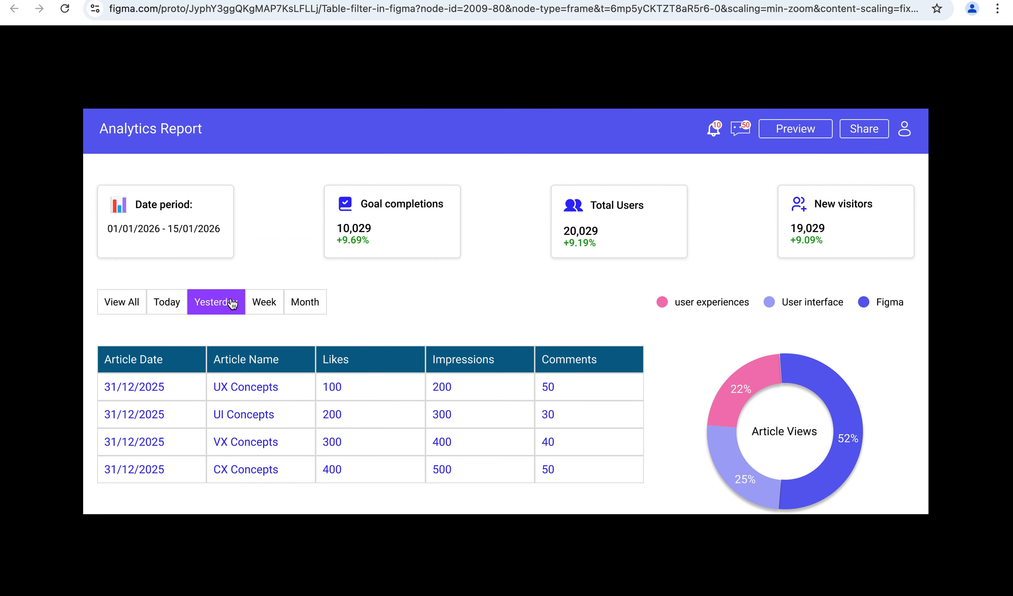
click(265, 302)
click(309, 306)
click(131, 305)
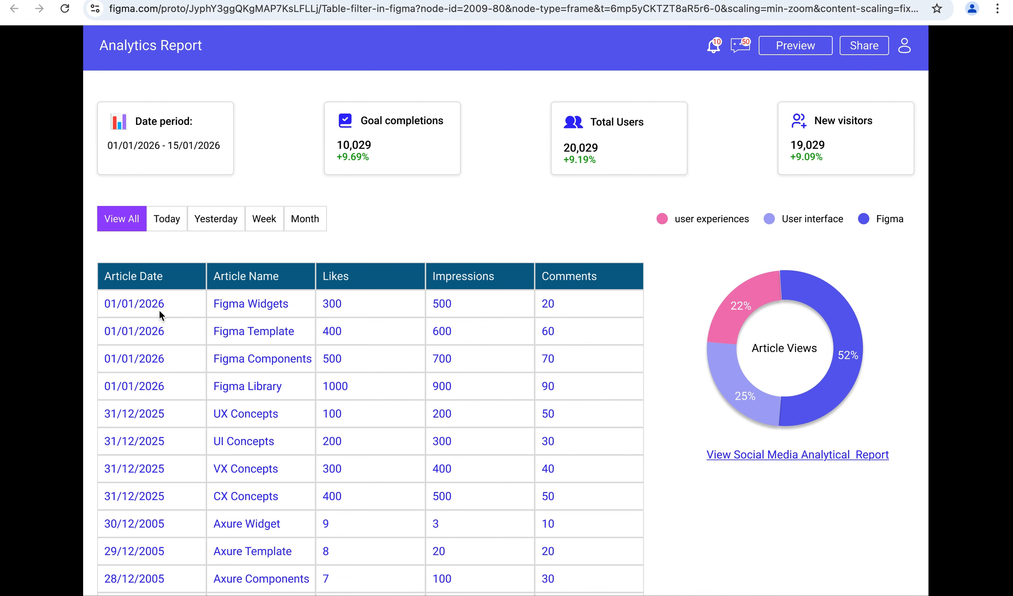
scroll(160, 315, down, 3)
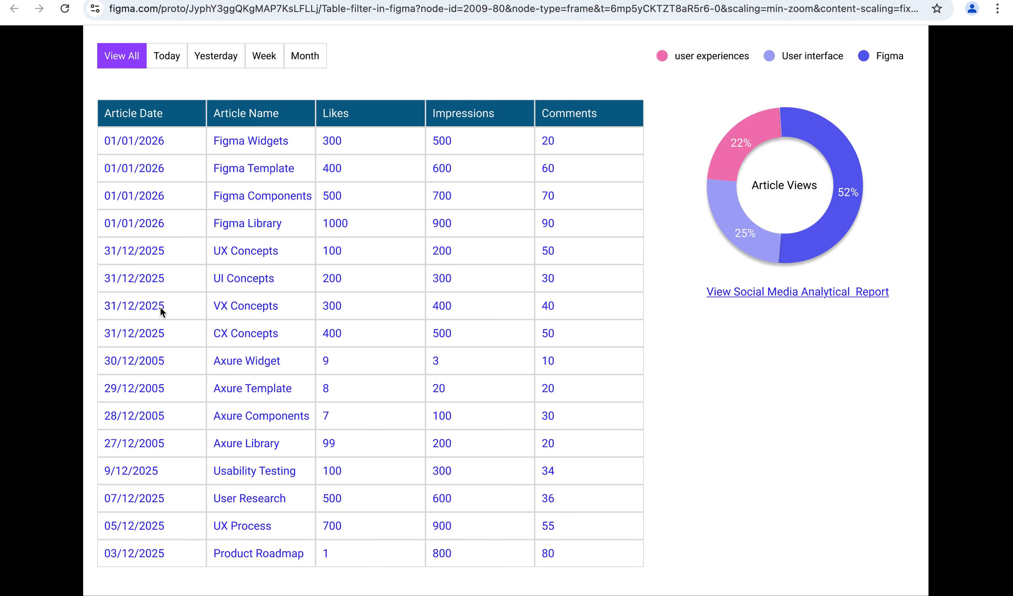
scroll(160, 307, up, 3)
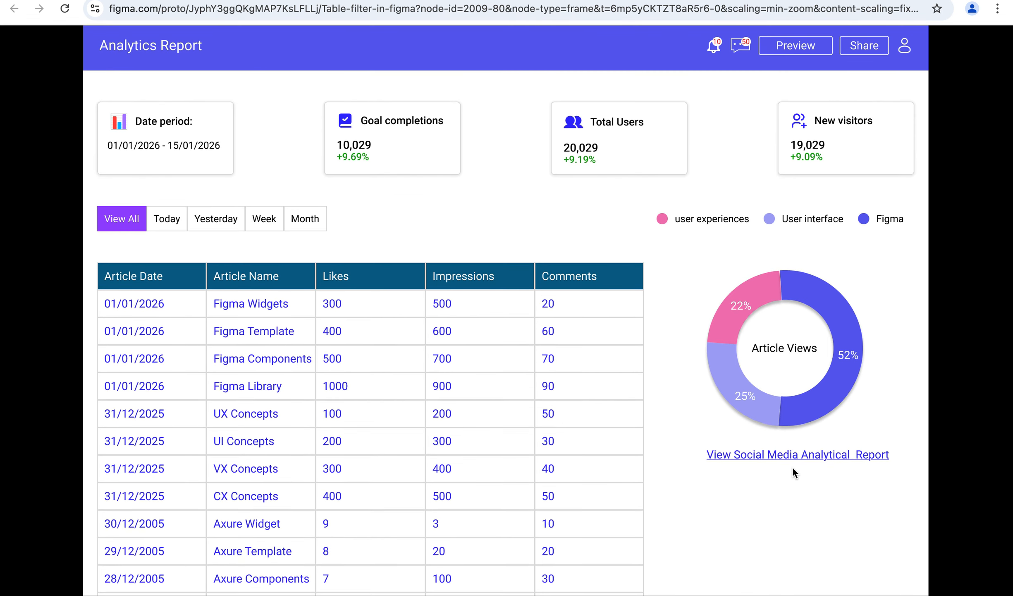
Open the social media analytical report, try its Linkedin, YouTube, Instagram, Behance and View All filters, and close it.
click(797, 455)
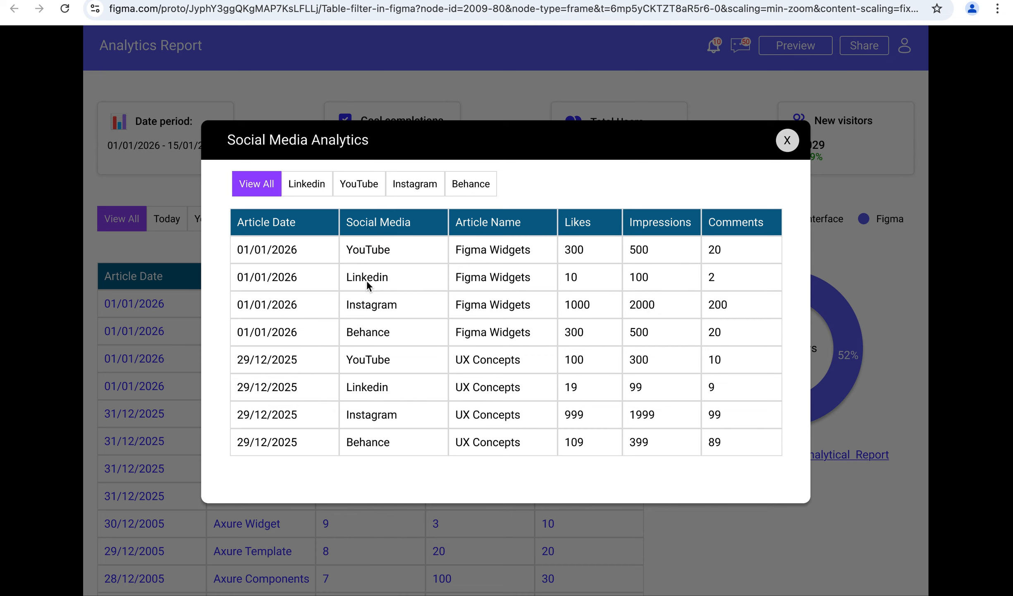
click(307, 192)
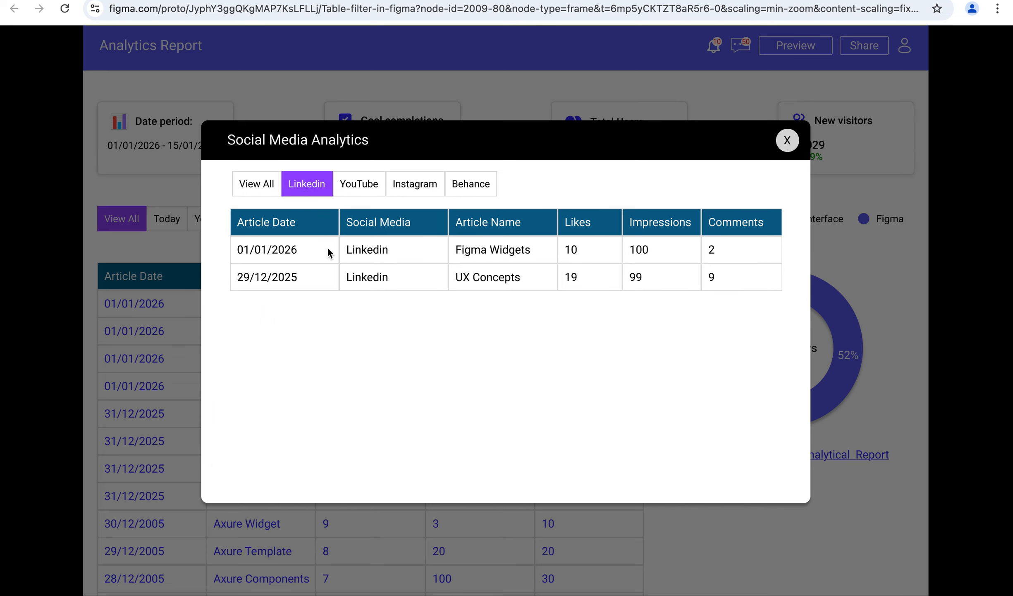
click(374, 194)
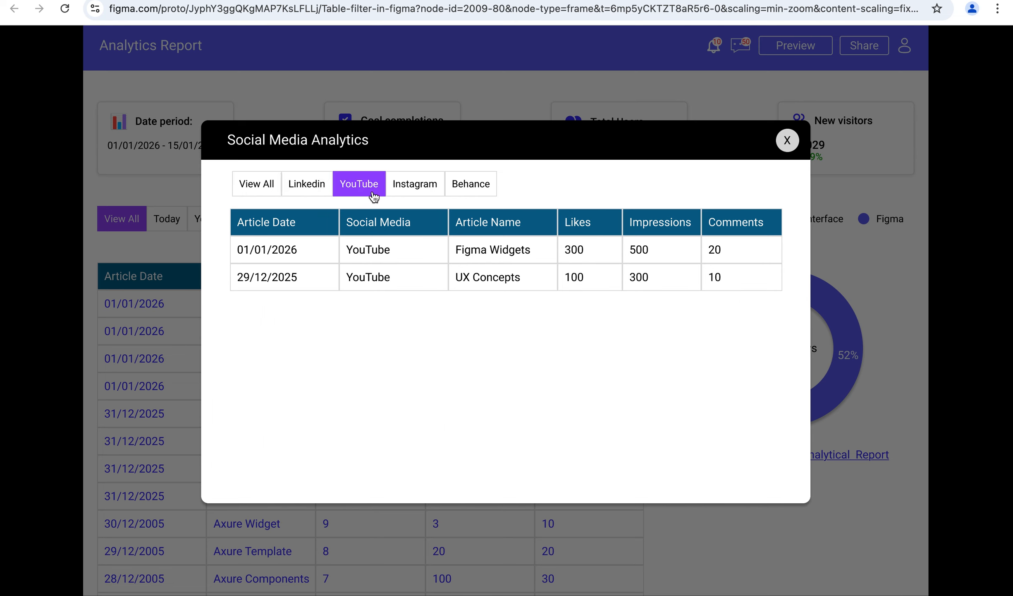
click(413, 192)
click(482, 193)
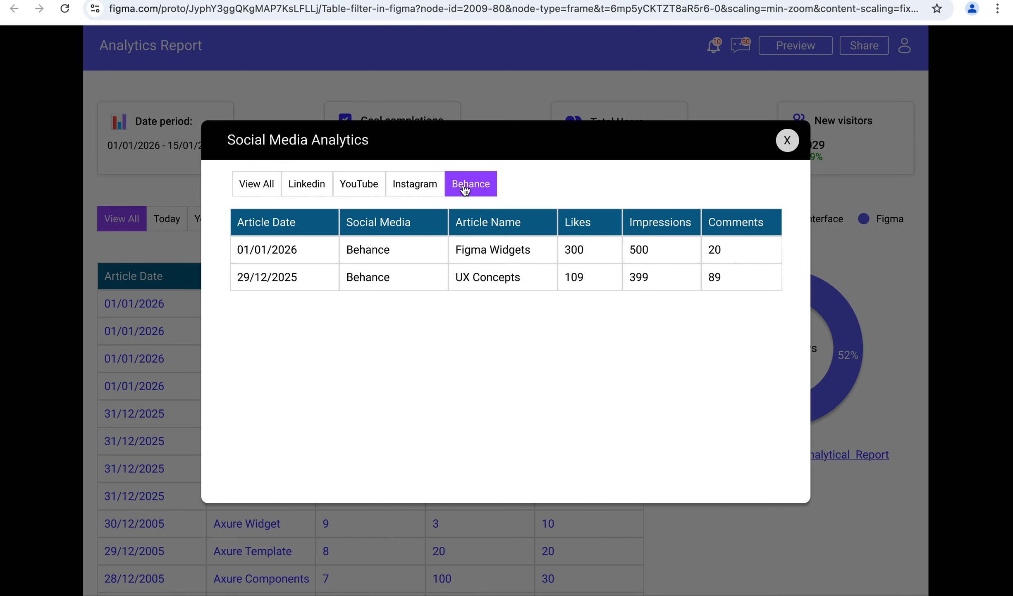
click(266, 187)
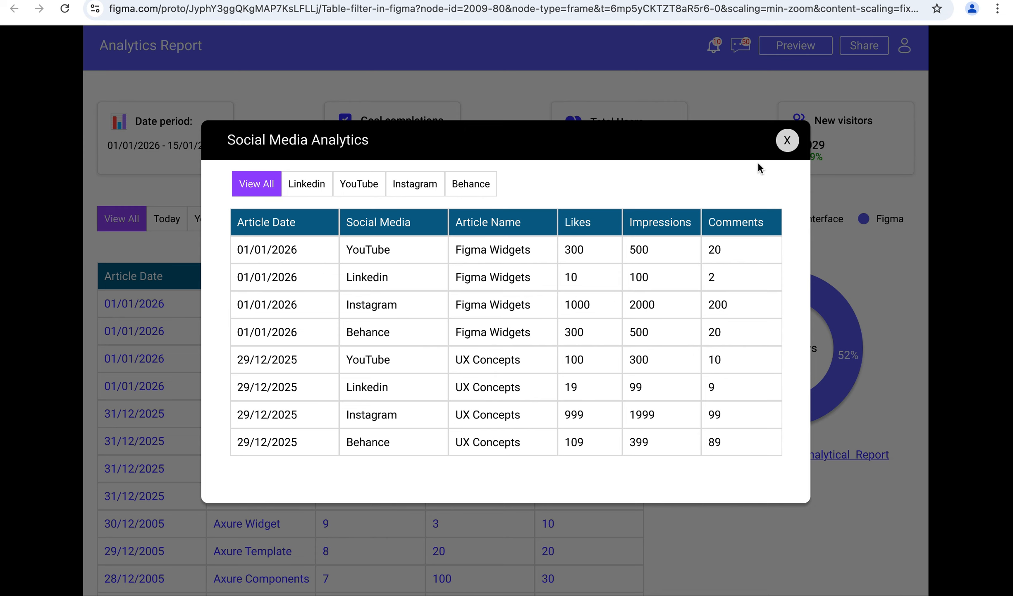
click(787, 140)
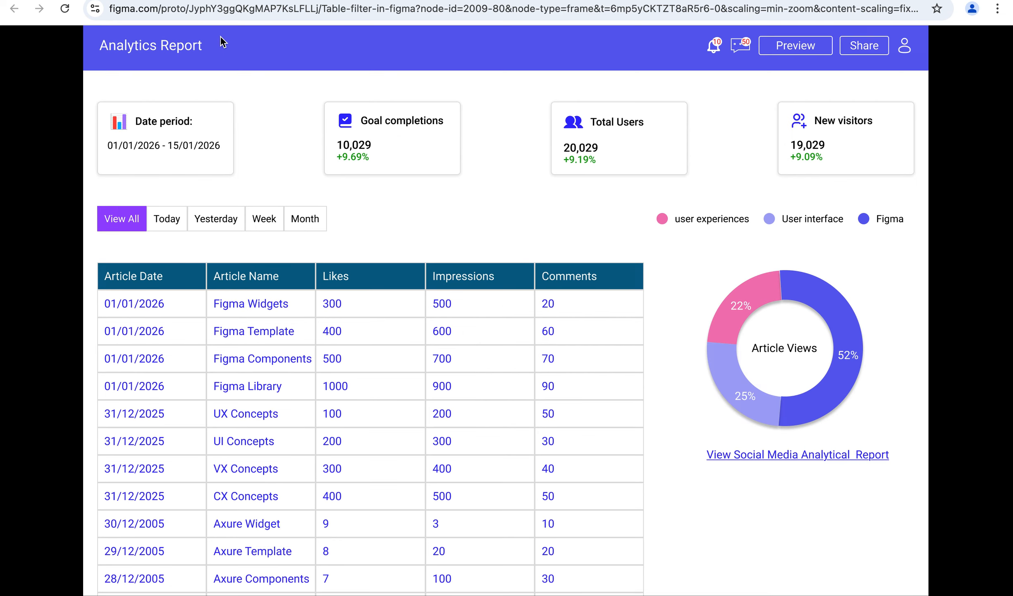
Switch to the Table filter in figma design file and open its local variables with the collections list shown.
click(198, 1)
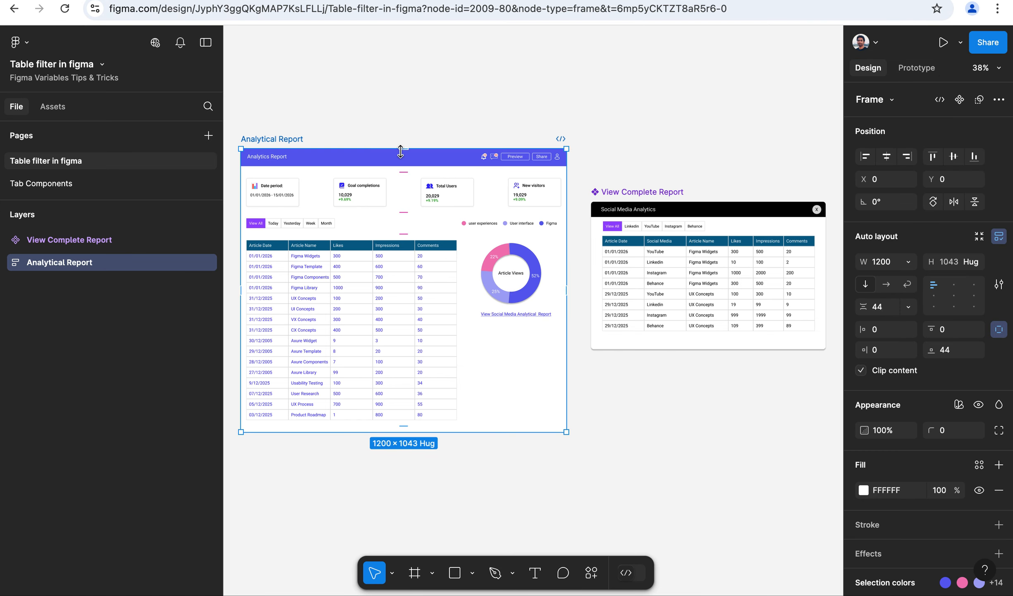
scroll(238, 276, up, 5)
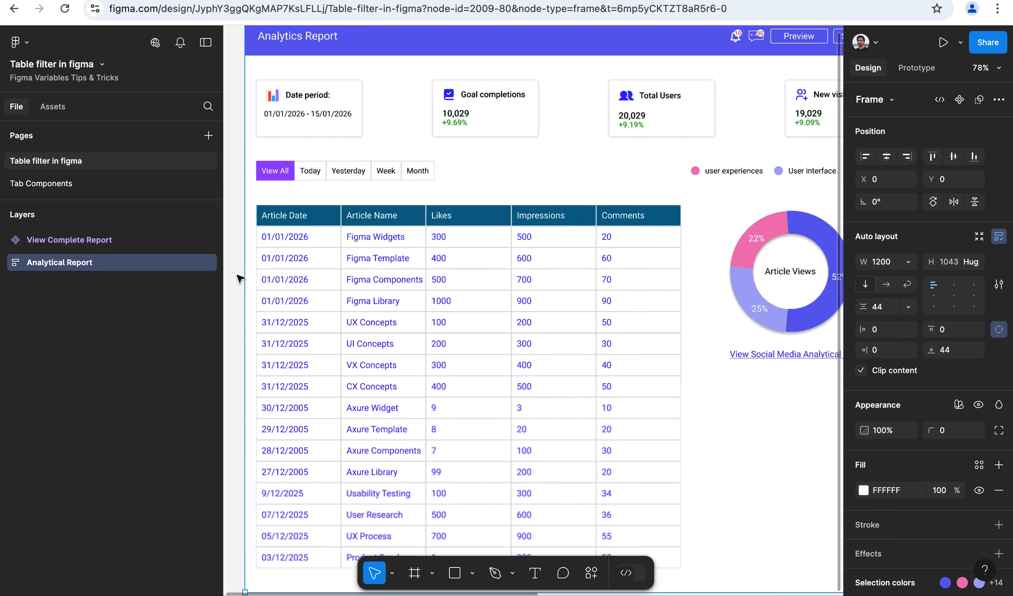
scroll(250, 260, up, 2)
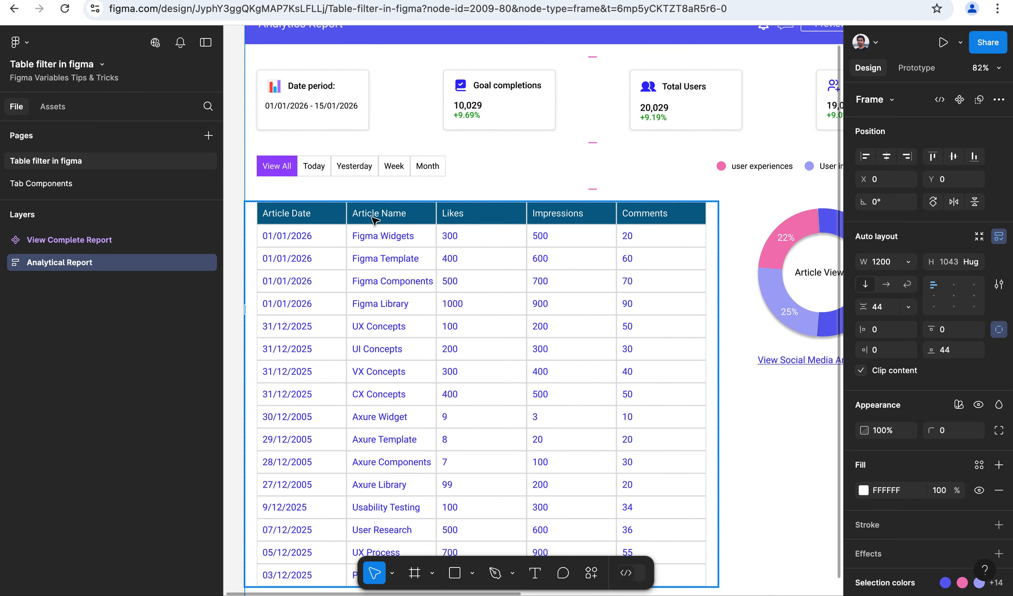
click(233, 225)
click(869, 160)
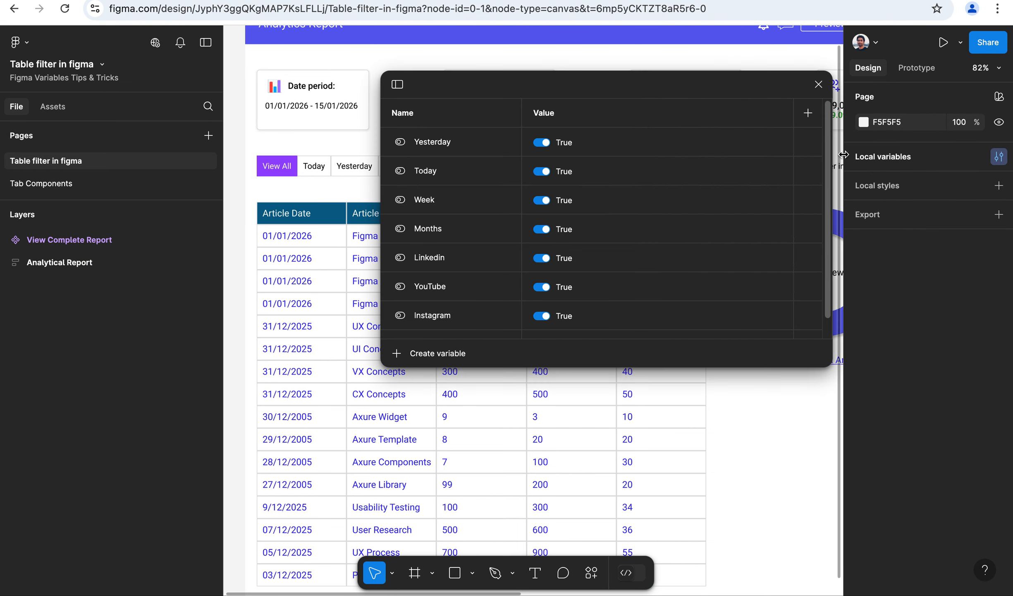
click(398, 85)
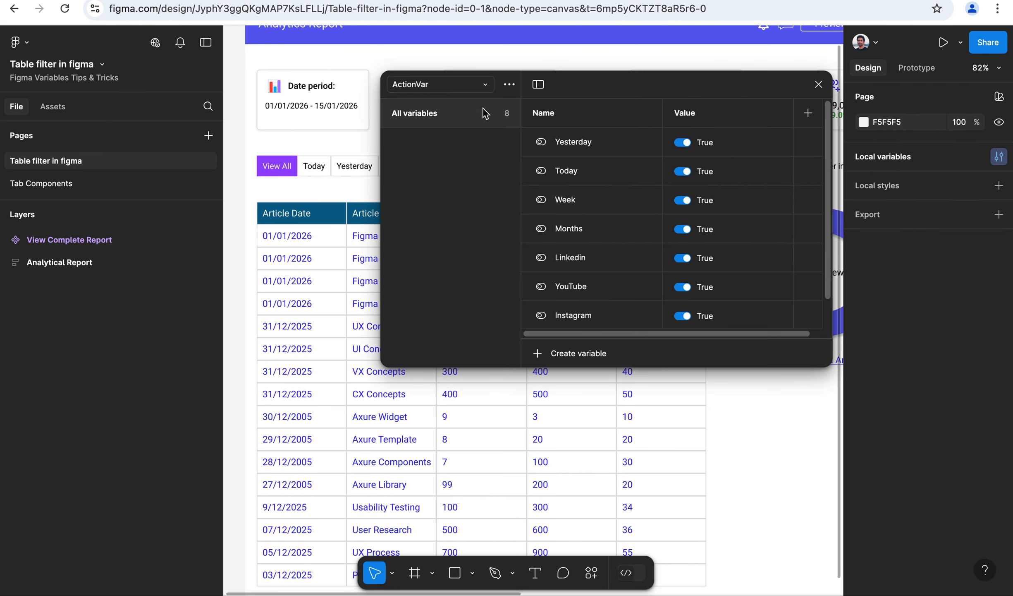
Display the Analytics -Today variable collection and widen the variables window to show more article modes.
click(488, 88)
click(488, 105)
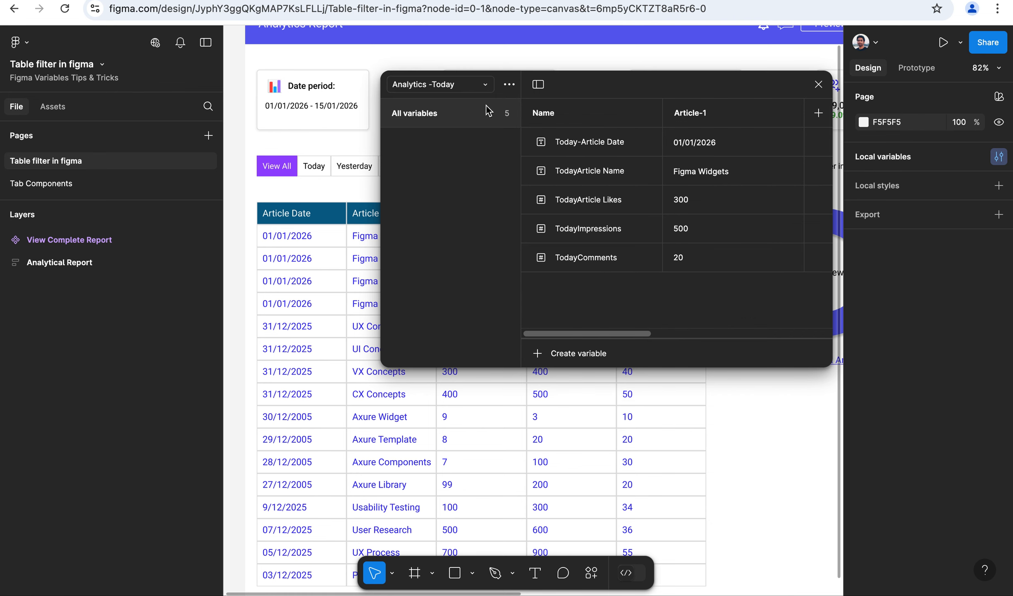
drag(380, 196, 256, 194)
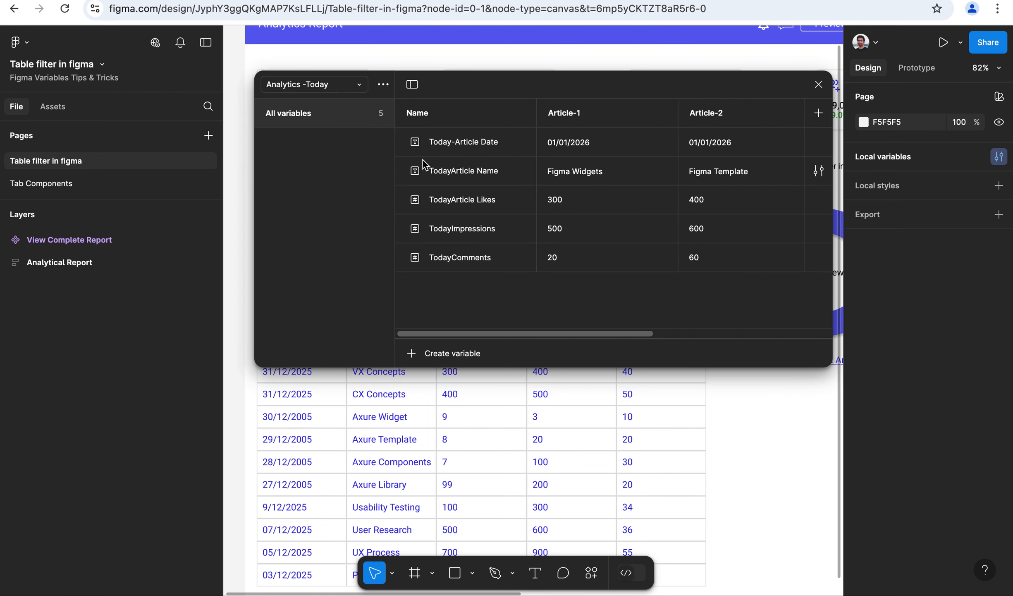
drag(511, 333, 470, 315)
Review the month, week and Analytics-Yesterdays variable collections, then close the variables window.
click(360, 86)
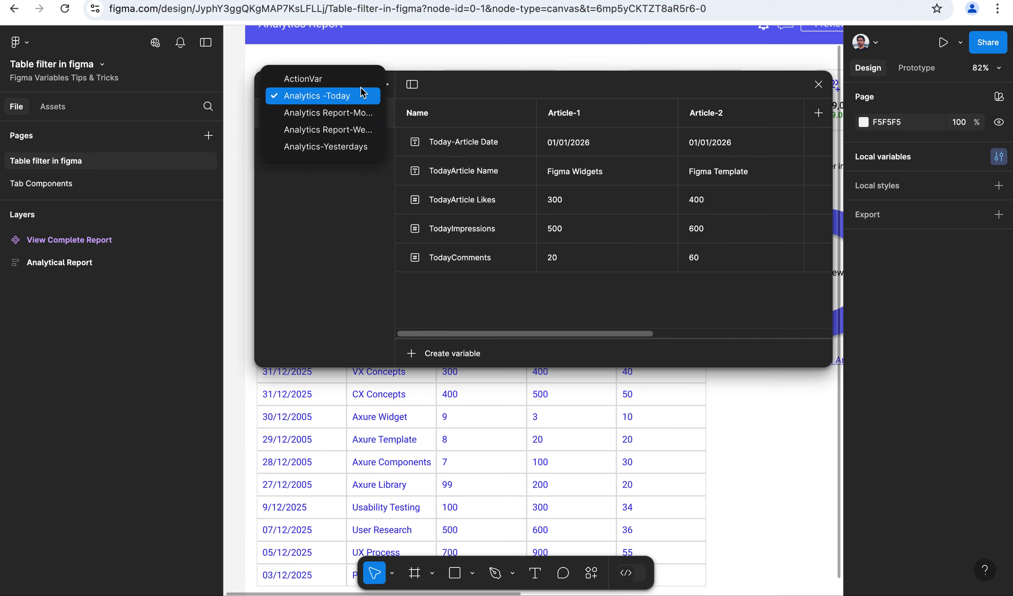
click(355, 116)
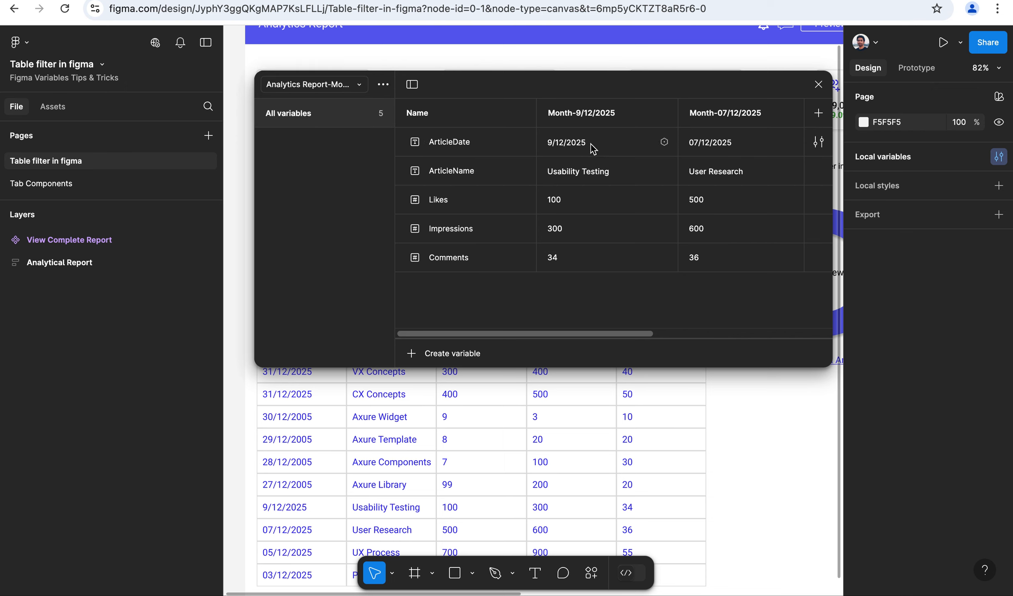
click(362, 86)
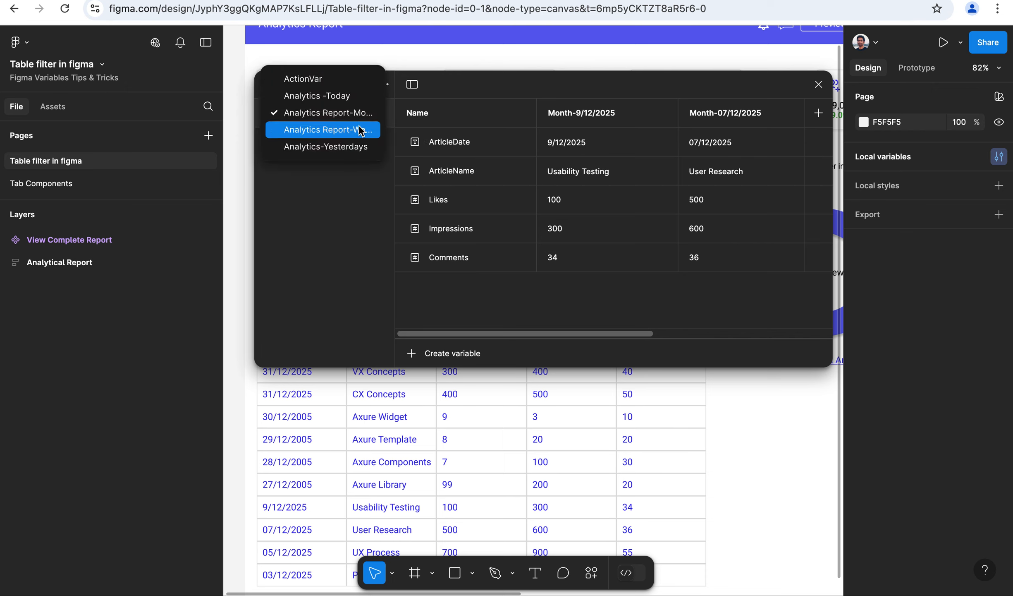
click(361, 129)
click(358, 85)
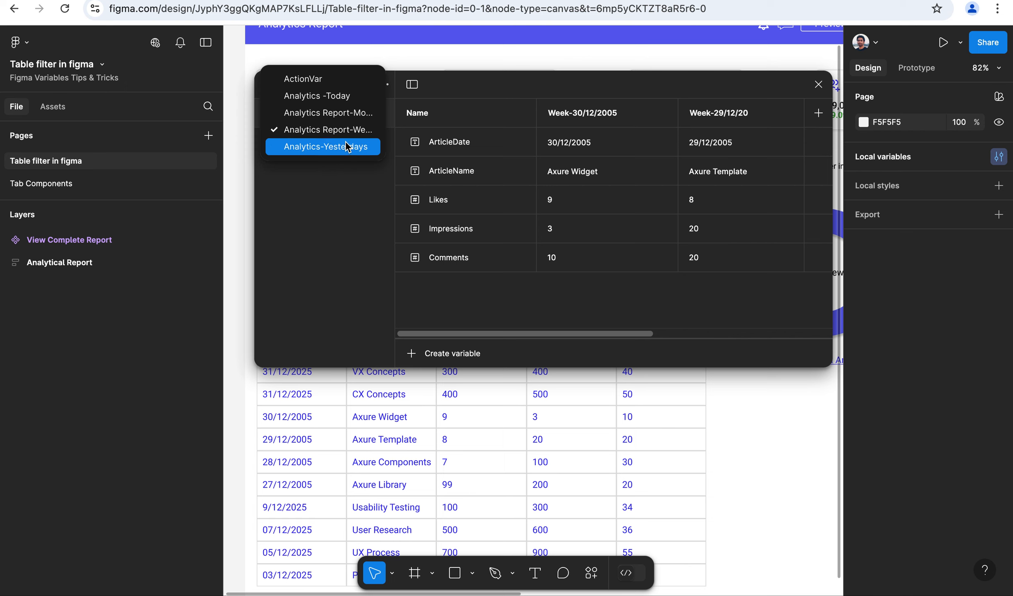
click(345, 141)
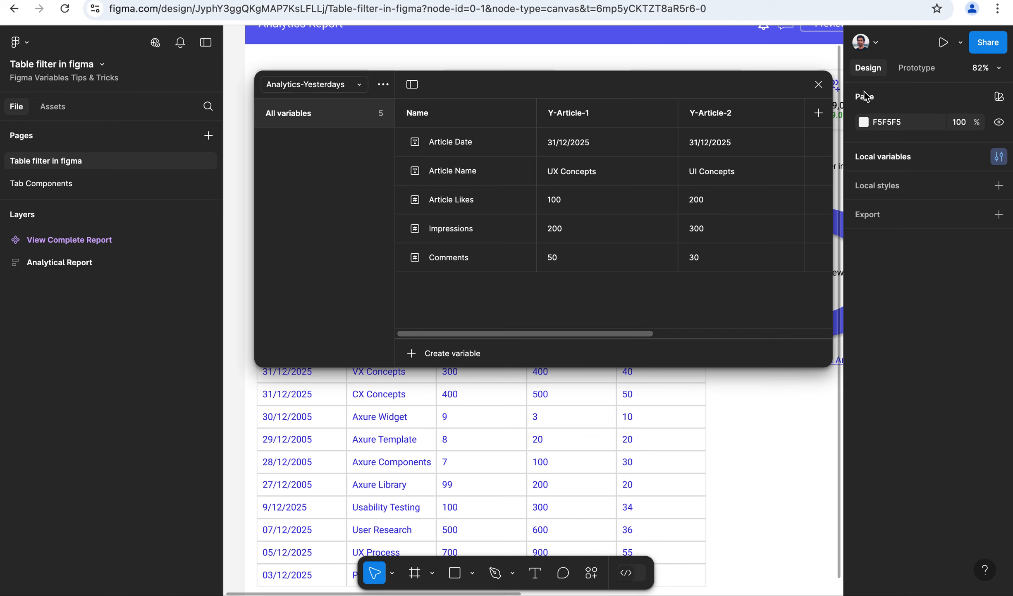
click(819, 84)
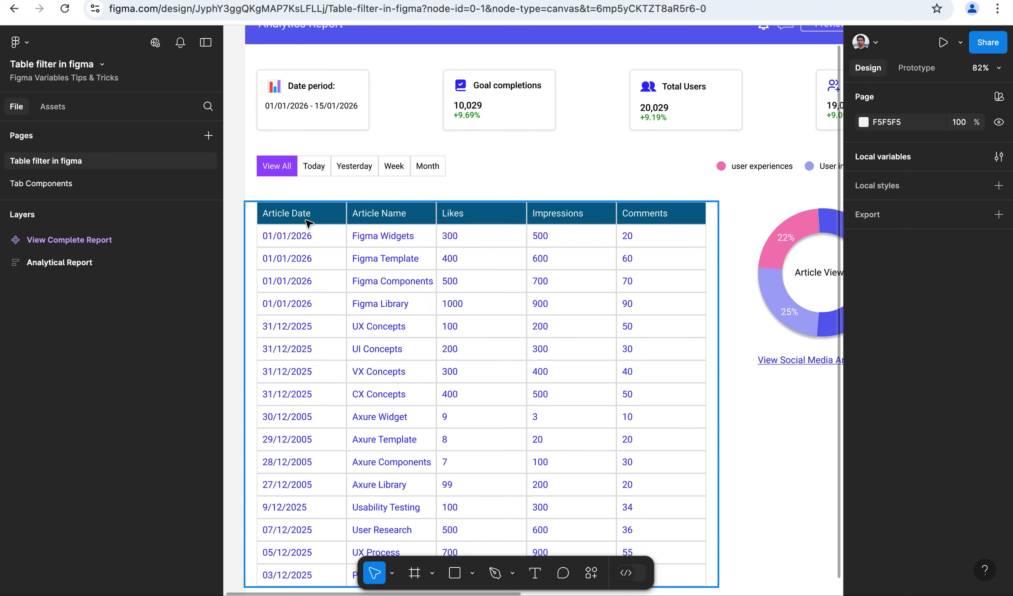
Select the table inside the View Complete Report component on the canvas.
scroll(233, 233, down, 3)
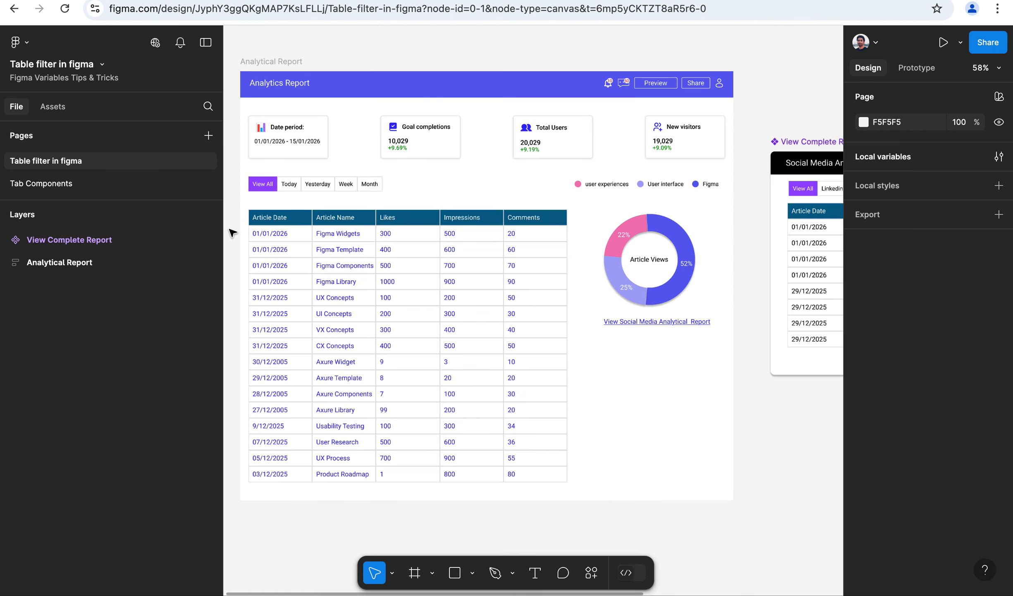
scroll(233, 233, down, 3)
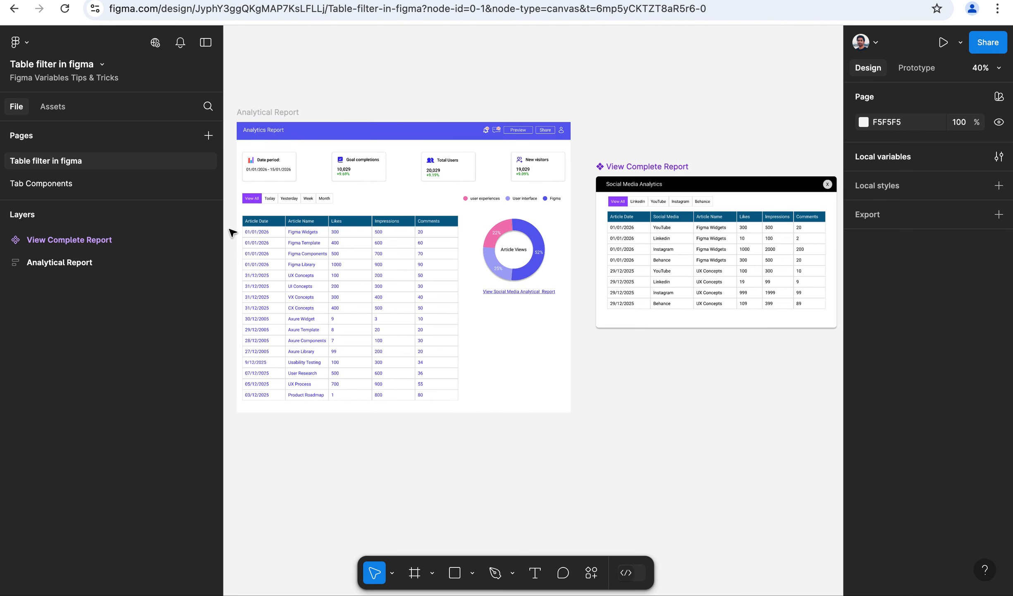
scroll(792, 217, up, 5)
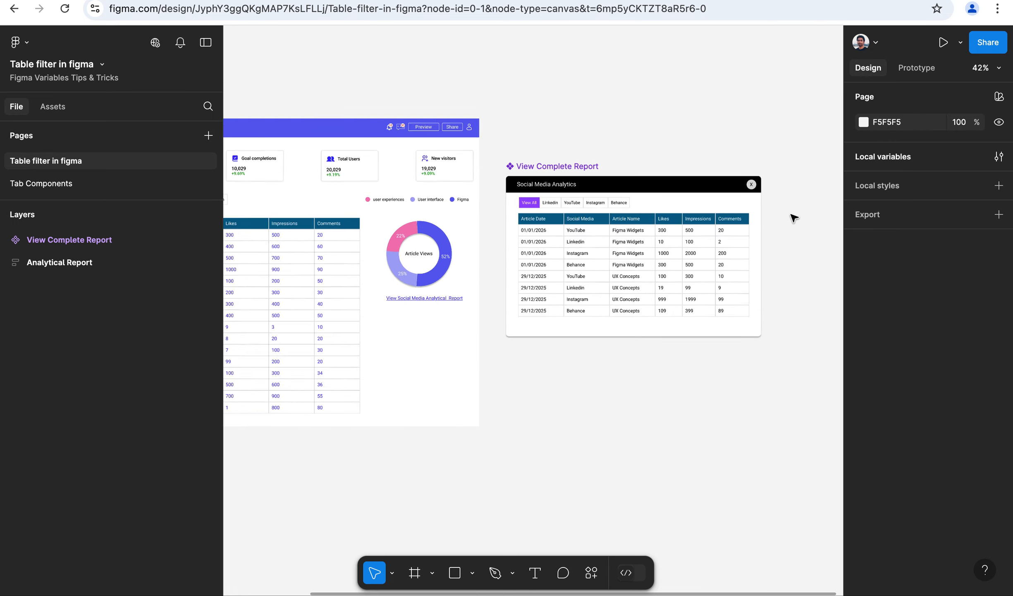
scroll(353, 215, up, 2)
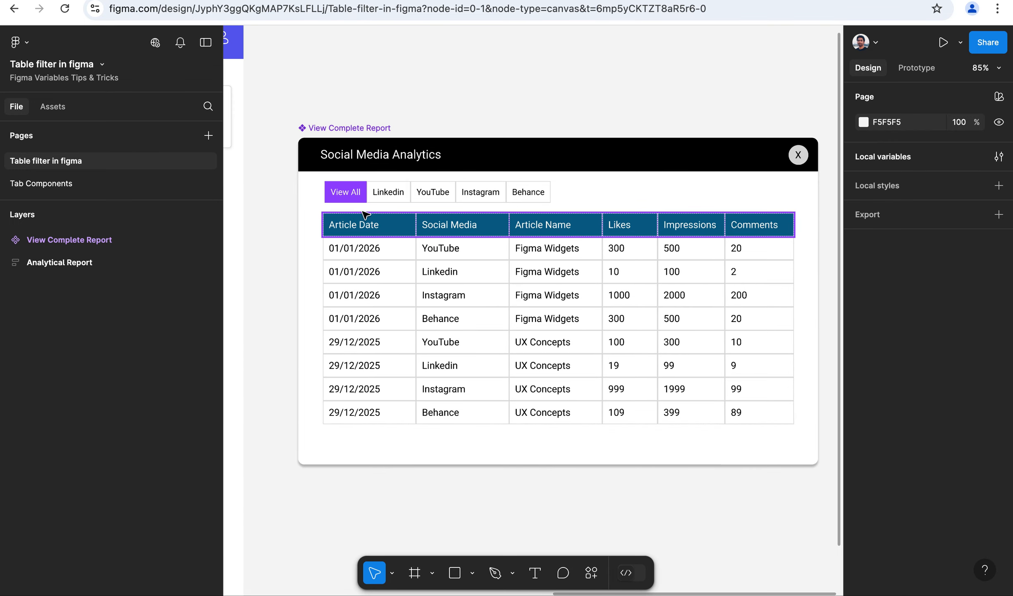
click(415, 218)
scroll(637, 226, up, 2)
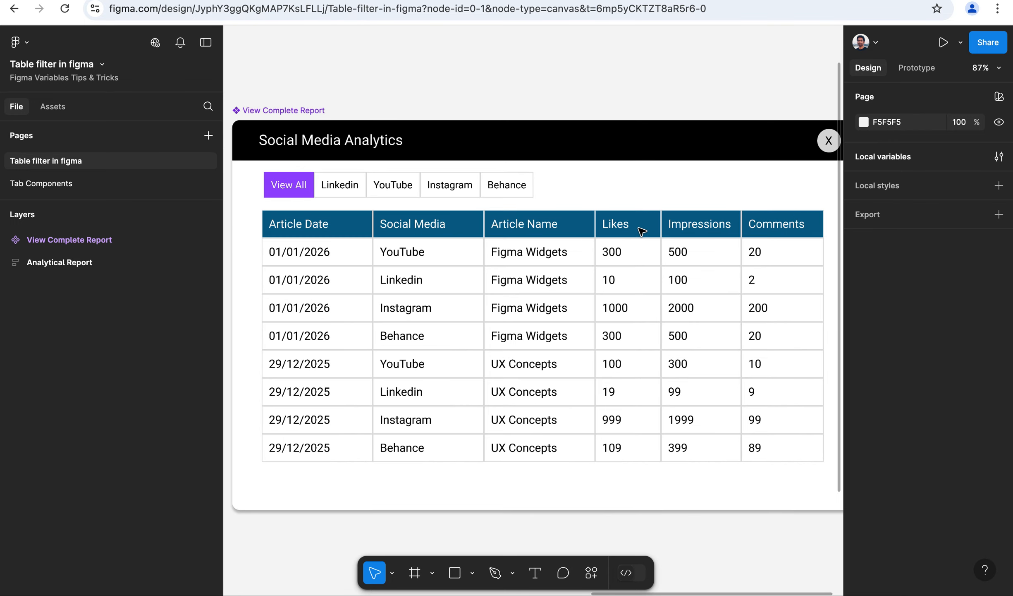
click(370, 226)
click(369, 226)
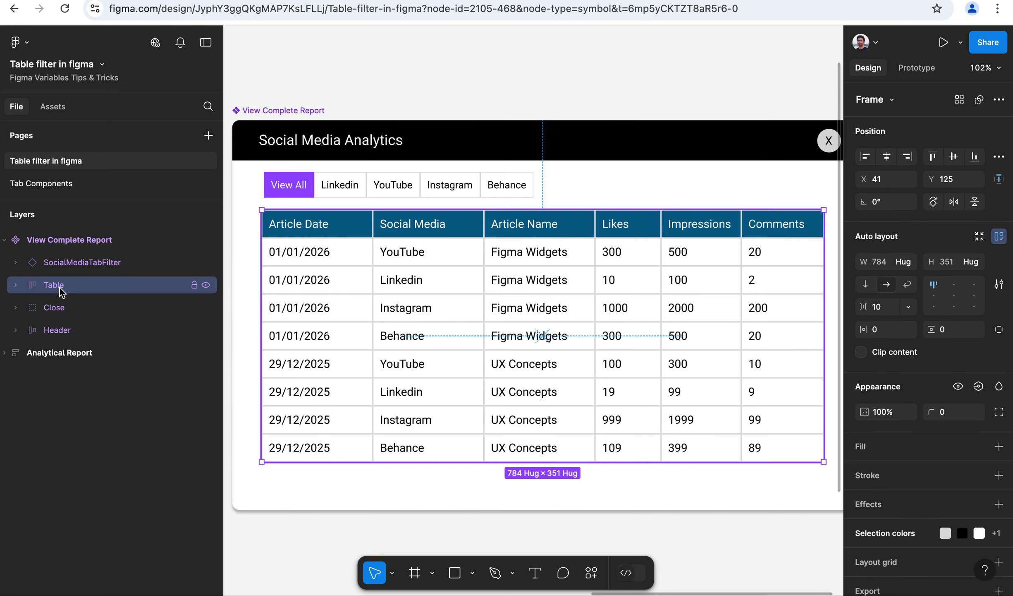
Expand the nested Table layers and inspect the TableHeader and the first two TableRow instances.
click(15, 285)
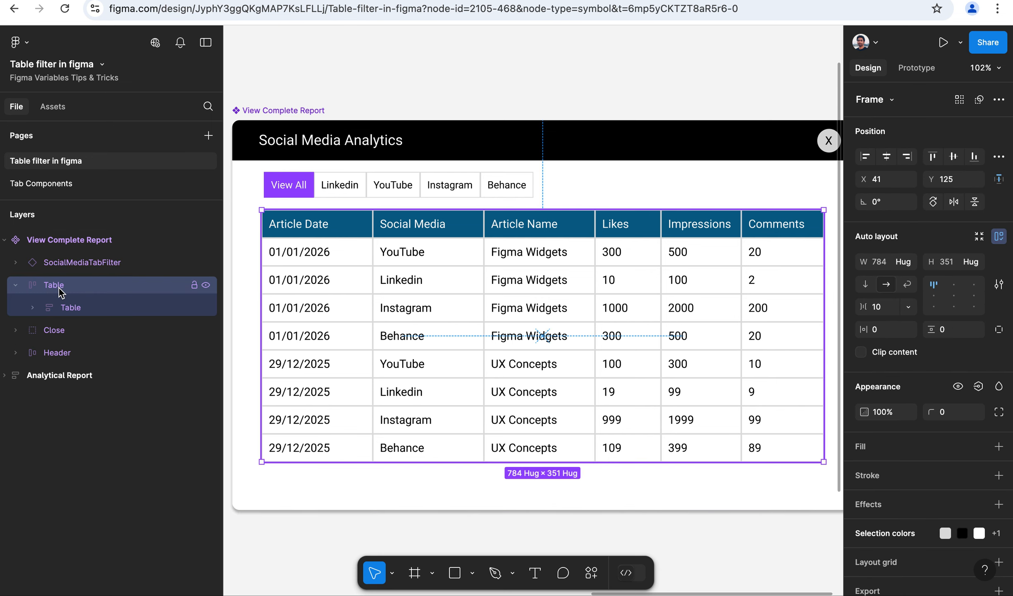
click(58, 307)
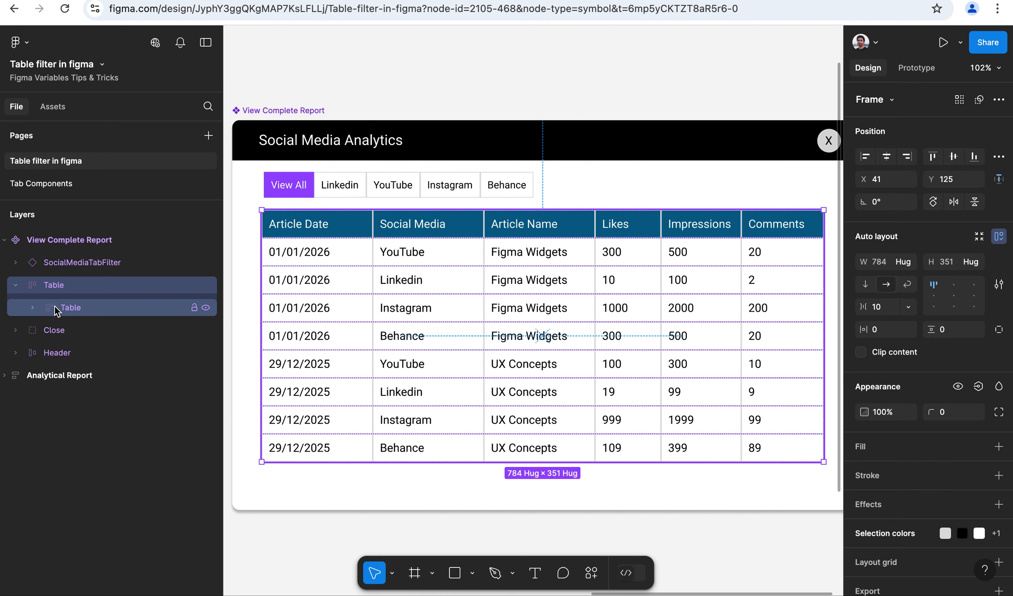
click(33, 308)
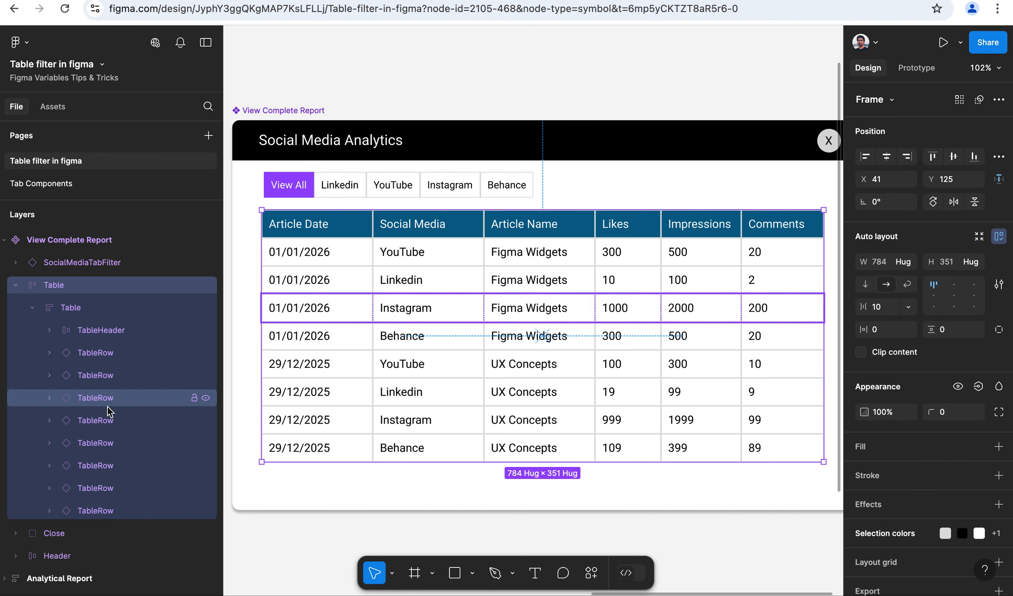
click(117, 330)
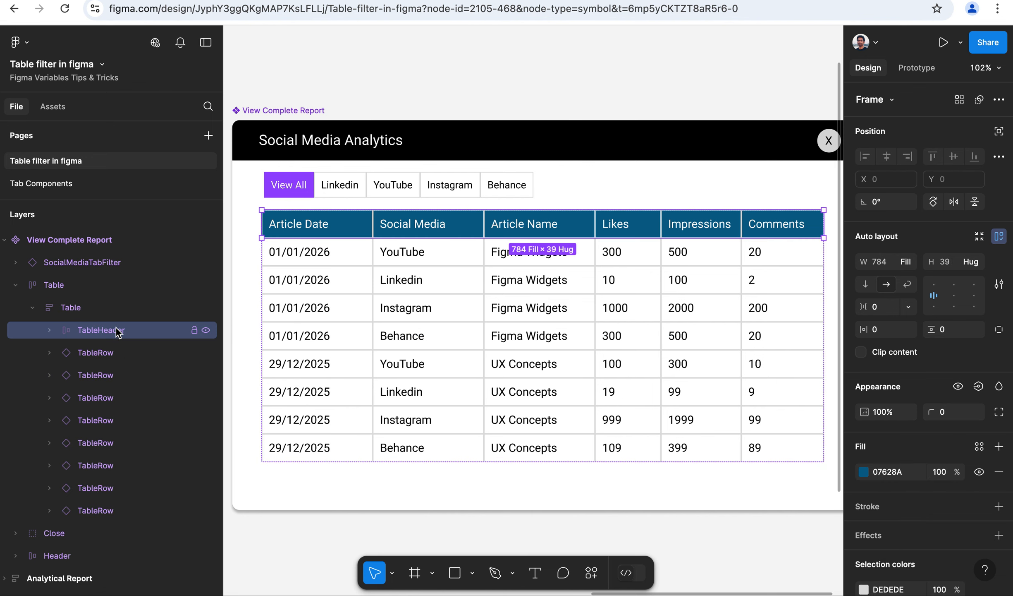
click(106, 354)
click(103, 378)
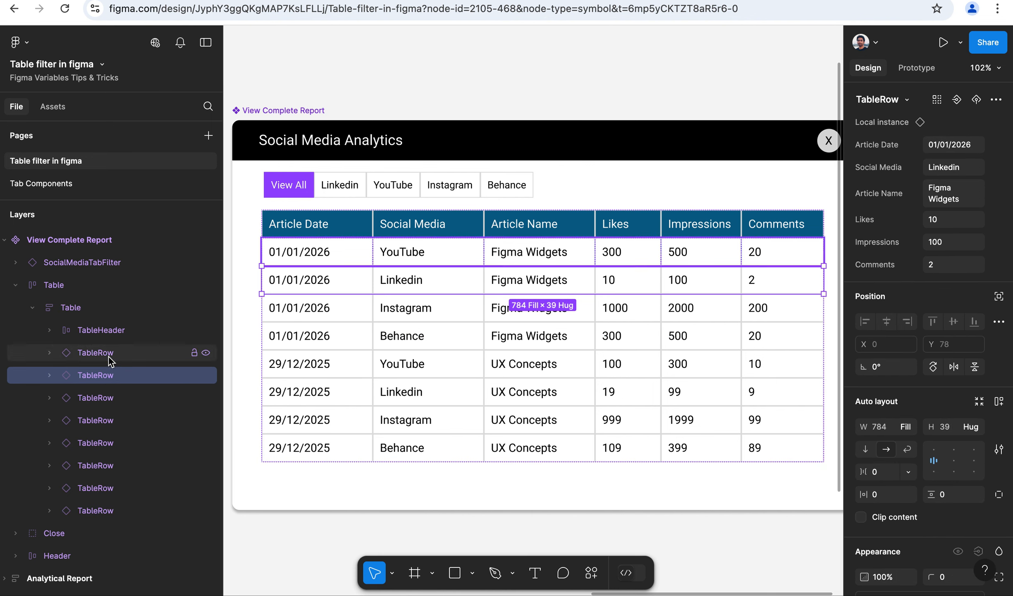
Select the first TableRow instance and inspect its Article Date, Social Media, Article Name, Impressions and Comments properties.
click(109, 356)
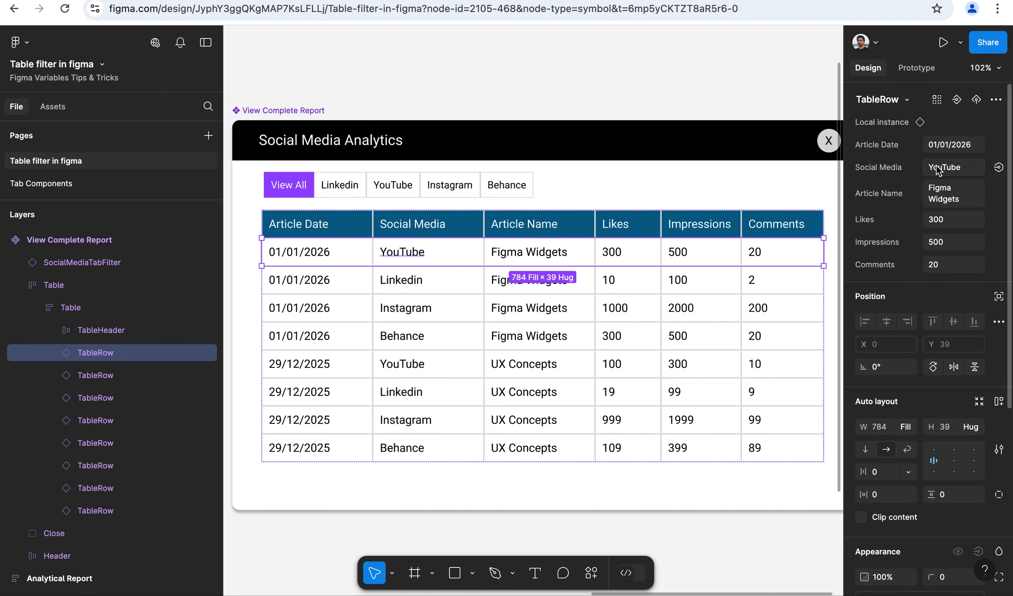
click(964, 145)
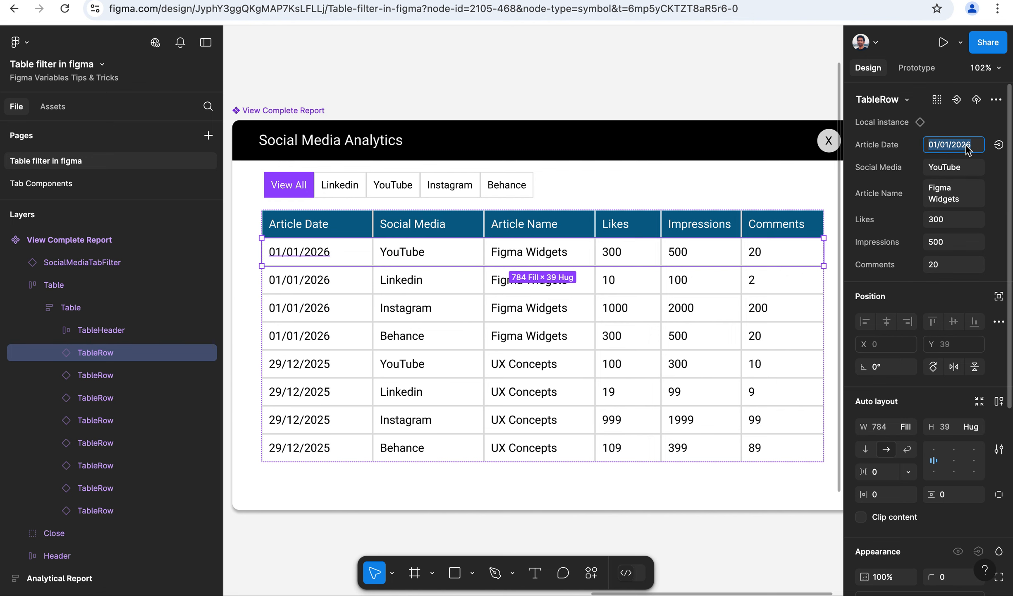
click(961, 165)
click(965, 201)
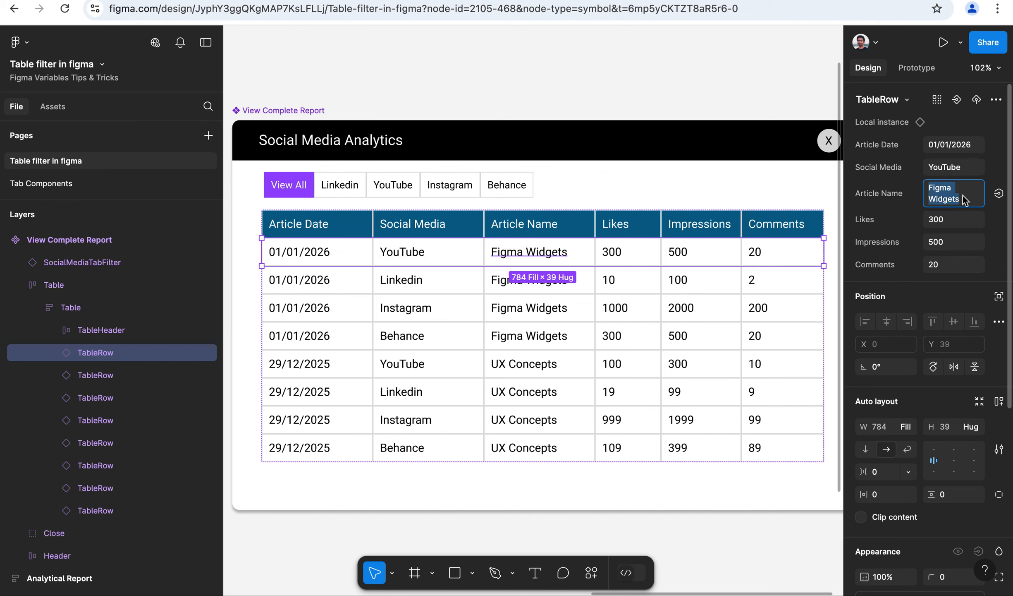
click(957, 244)
click(959, 265)
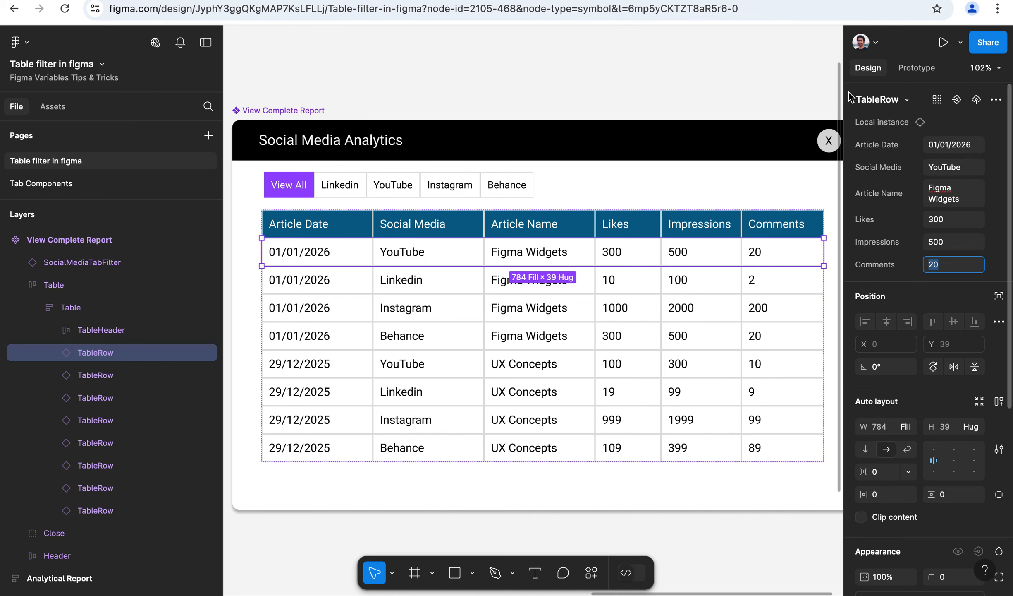
Open the local variables, display the ActionVar collection and move its window aside so the table's Social Media column stays visible.
click(311, 89)
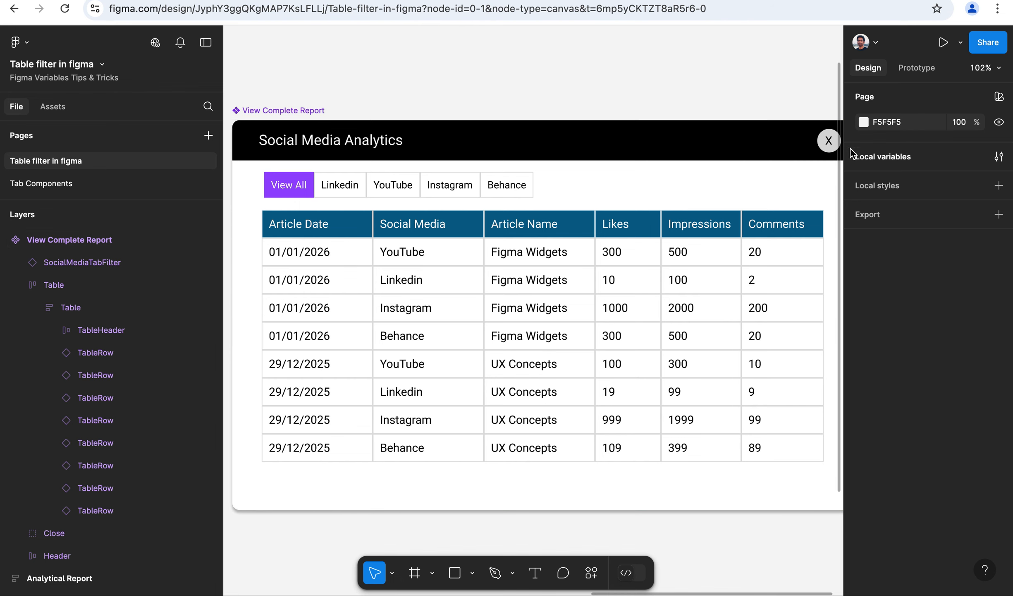
click(870, 158)
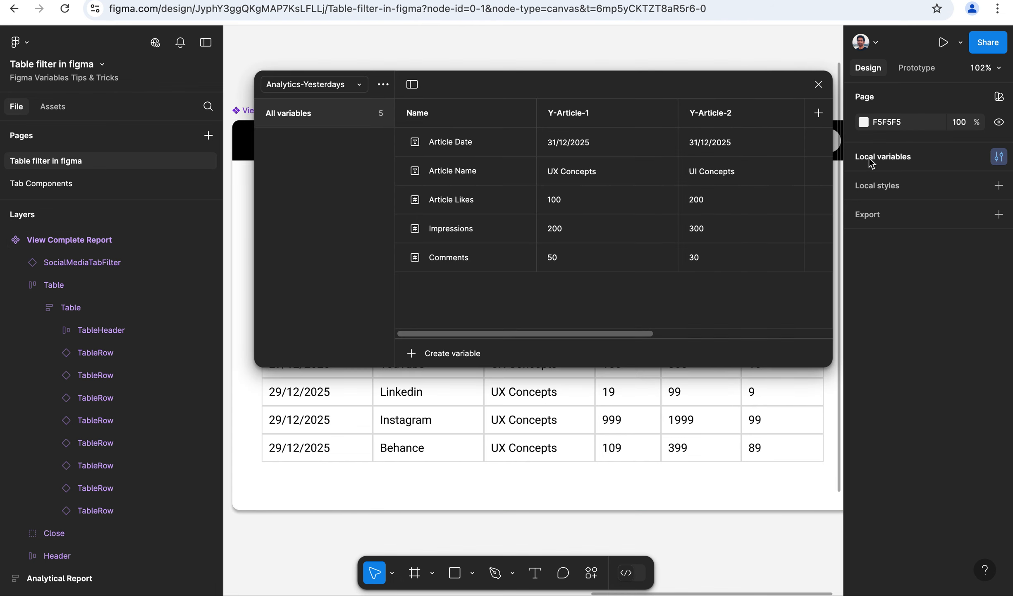
click(355, 84)
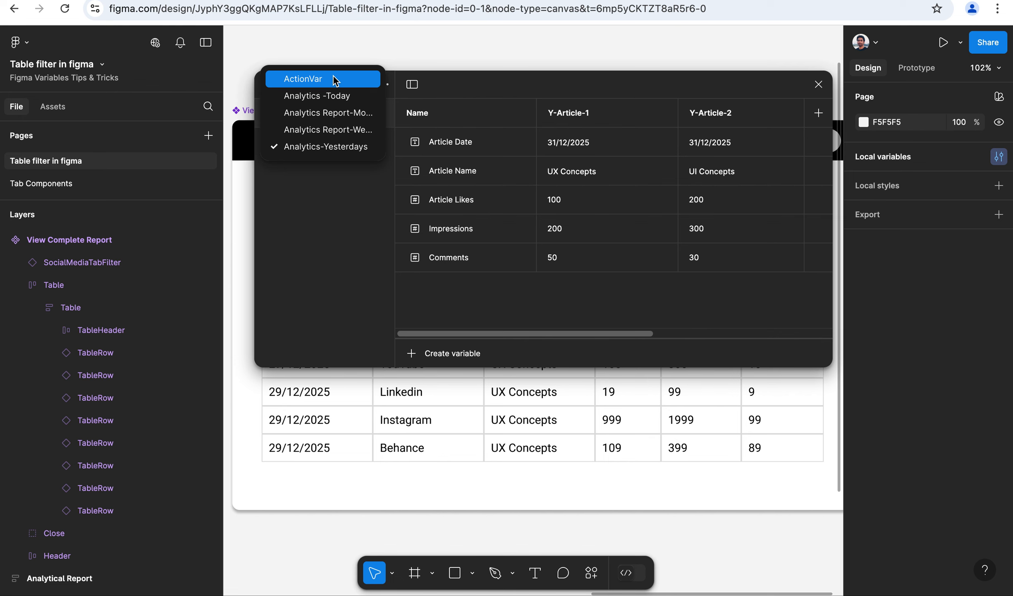
click(336, 78)
drag(535, 83, 523, 227)
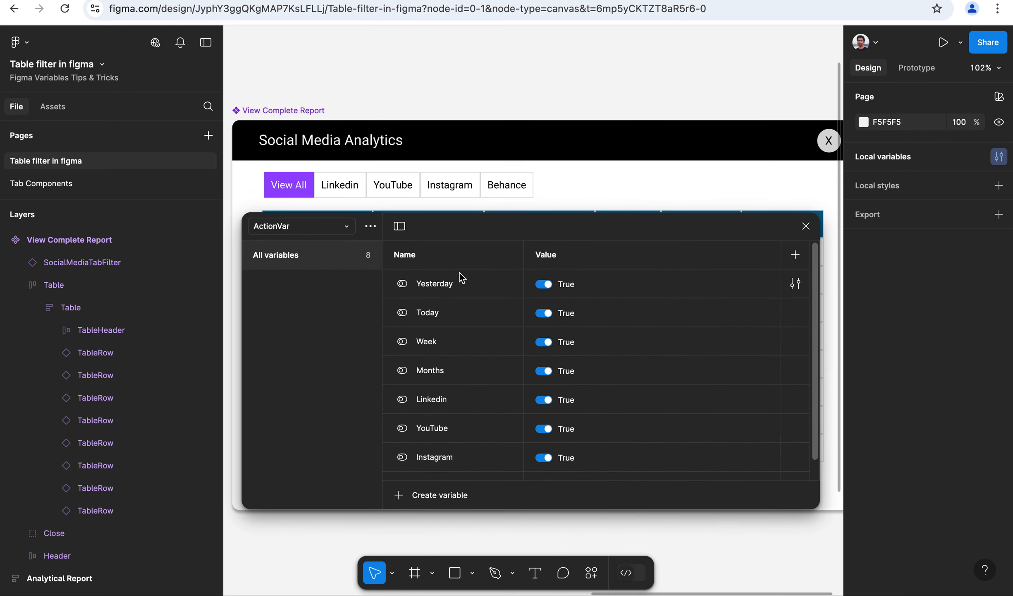
drag(478, 225, 693, 207)
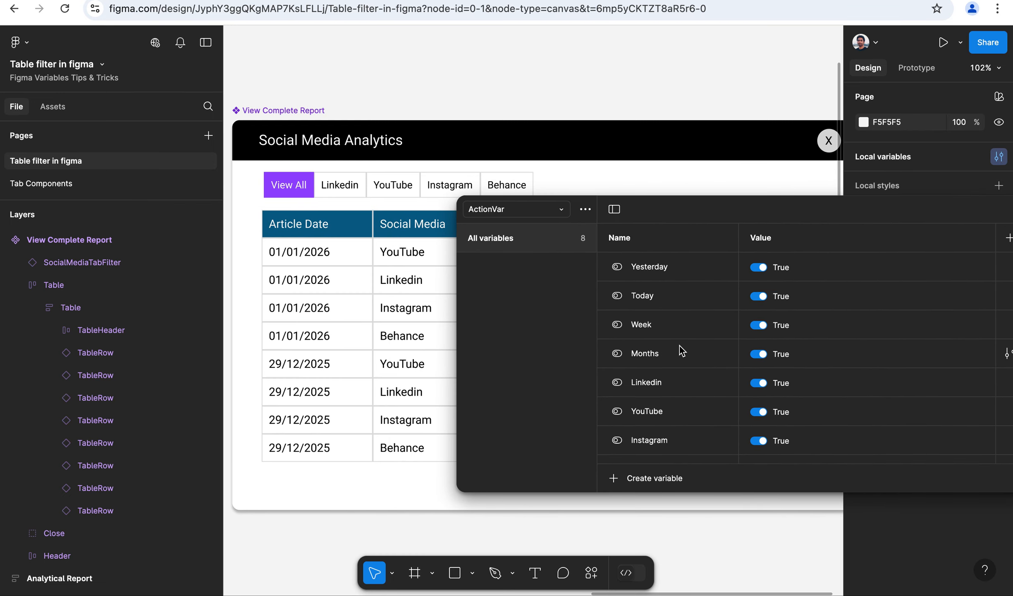
Review the Linkedin, YouTube, Instagram and Behance boolean variables in ActionVar, and close the variables window.
scroll(679, 345, down, 1)
click(658, 365)
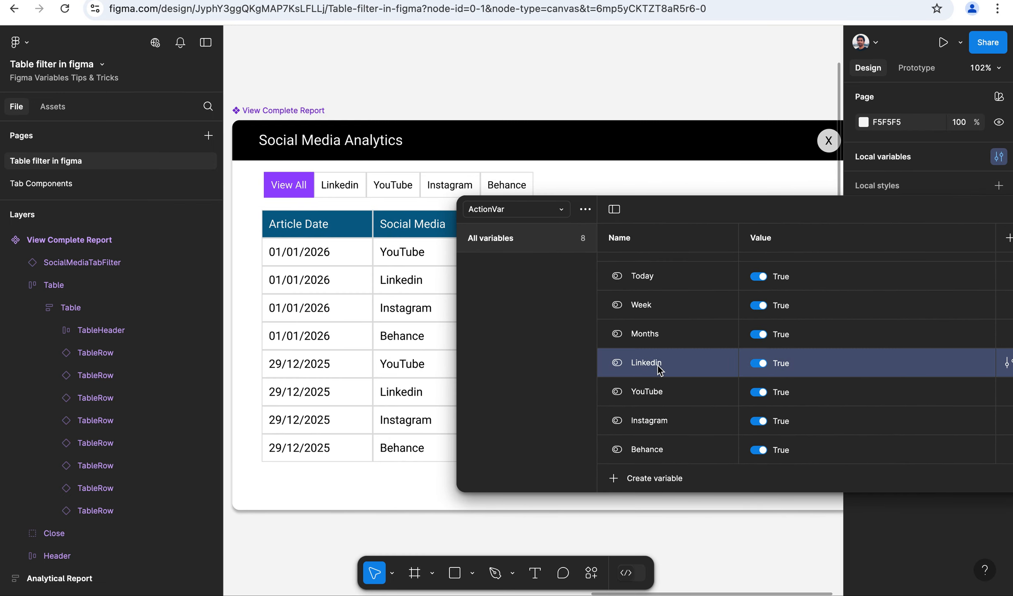
click(661, 389)
click(663, 421)
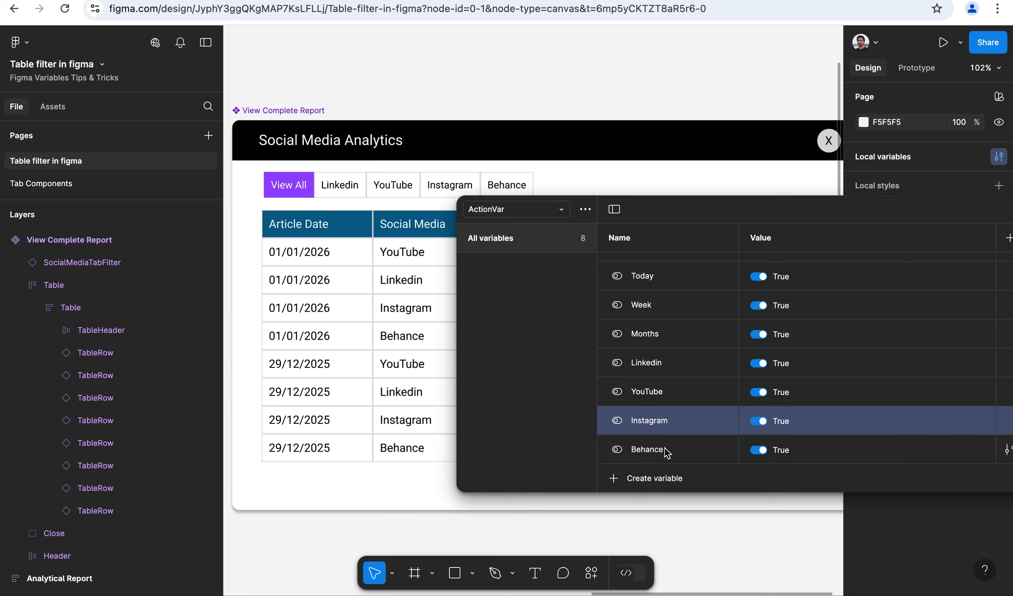
click(665, 448)
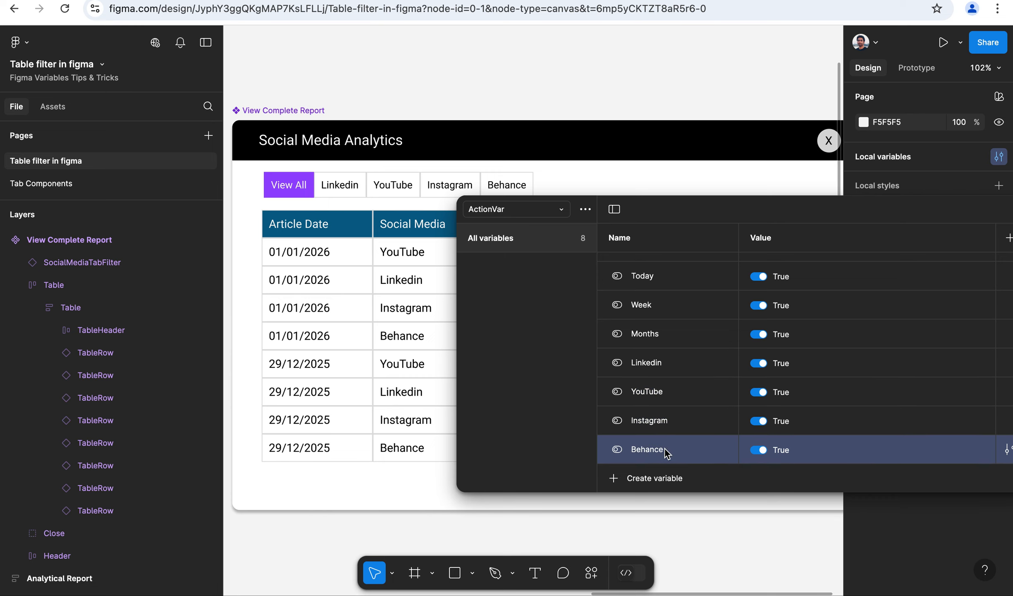
click(701, 421)
click(699, 390)
click(700, 363)
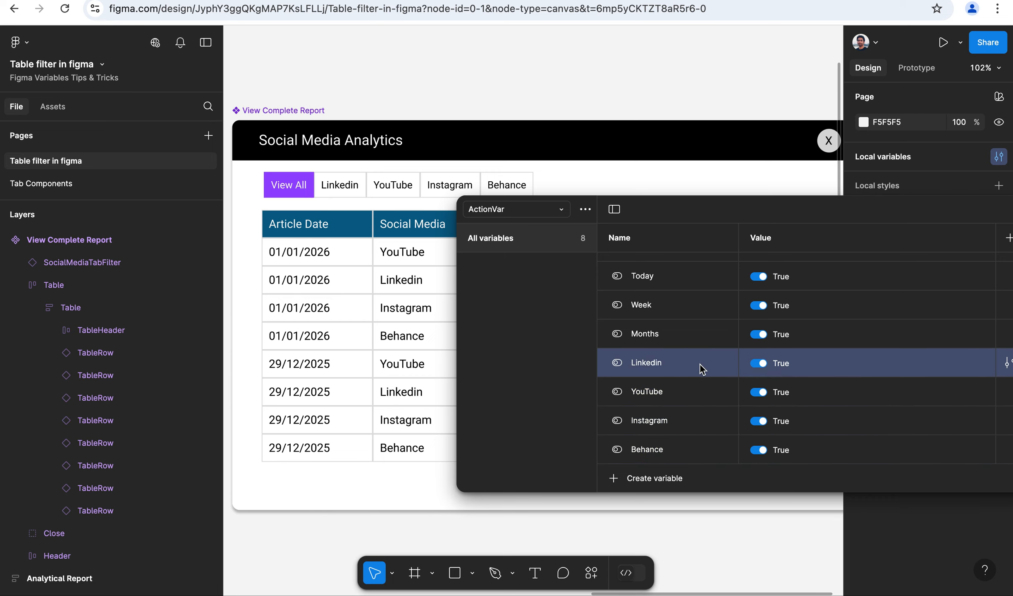
drag(866, 202, 642, 217)
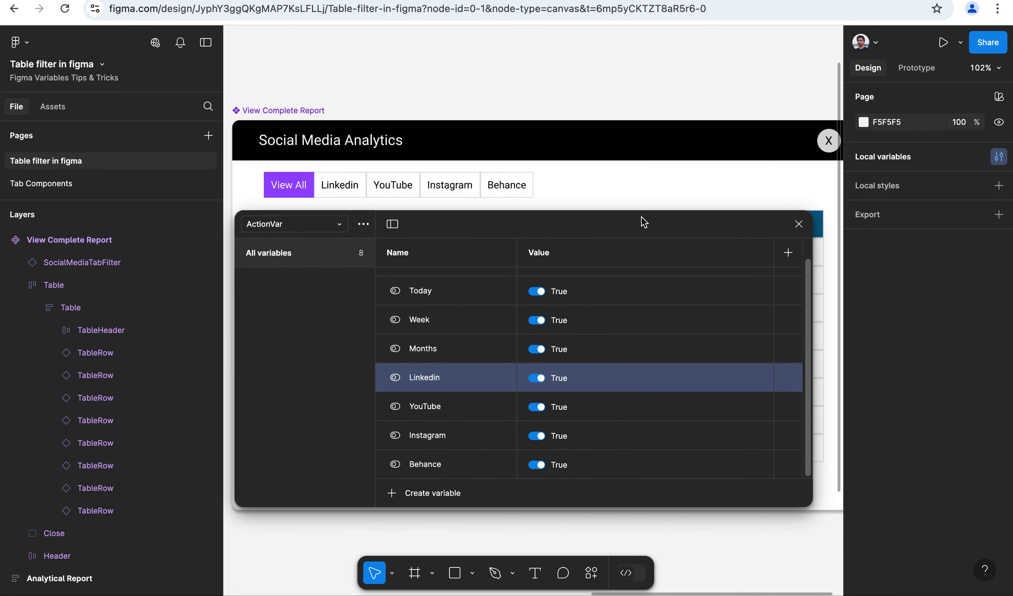
click(798, 225)
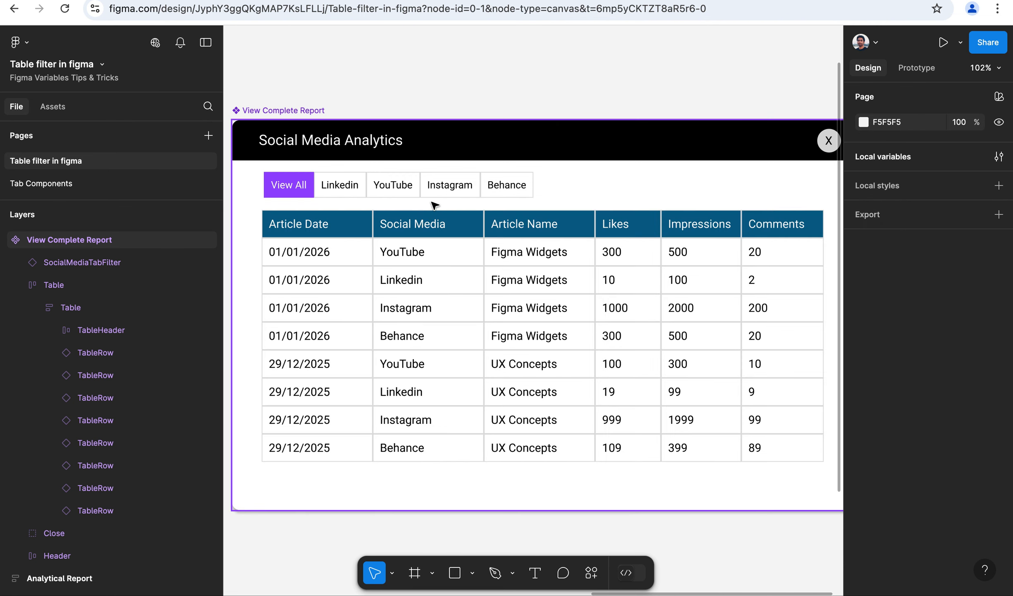
Select the first YouTube row inside the nested table and inspect the variable bound to its layer visibility.
click(333, 253)
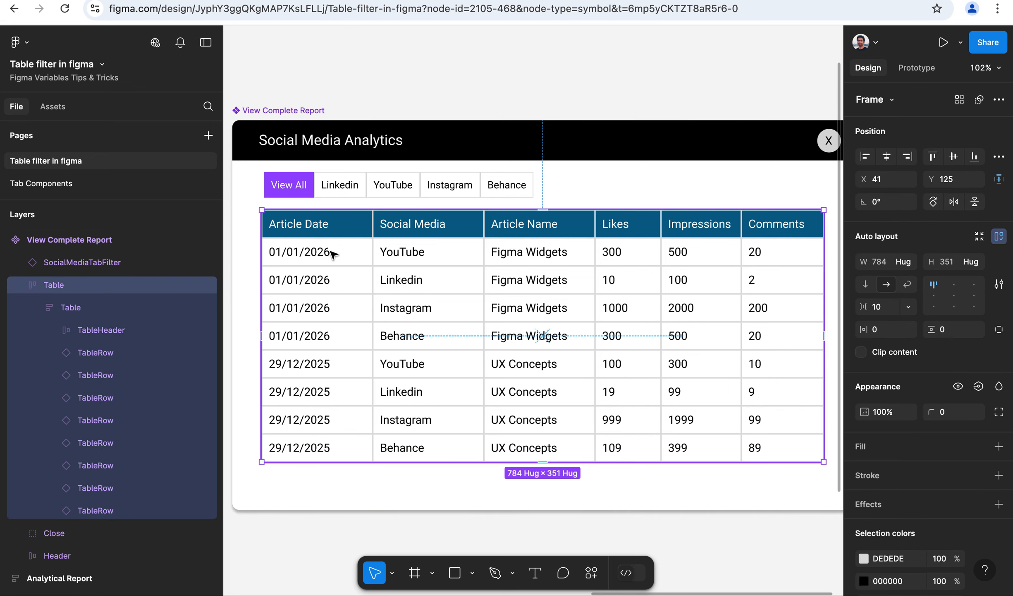
double_click(334, 253)
double_click(333, 253)
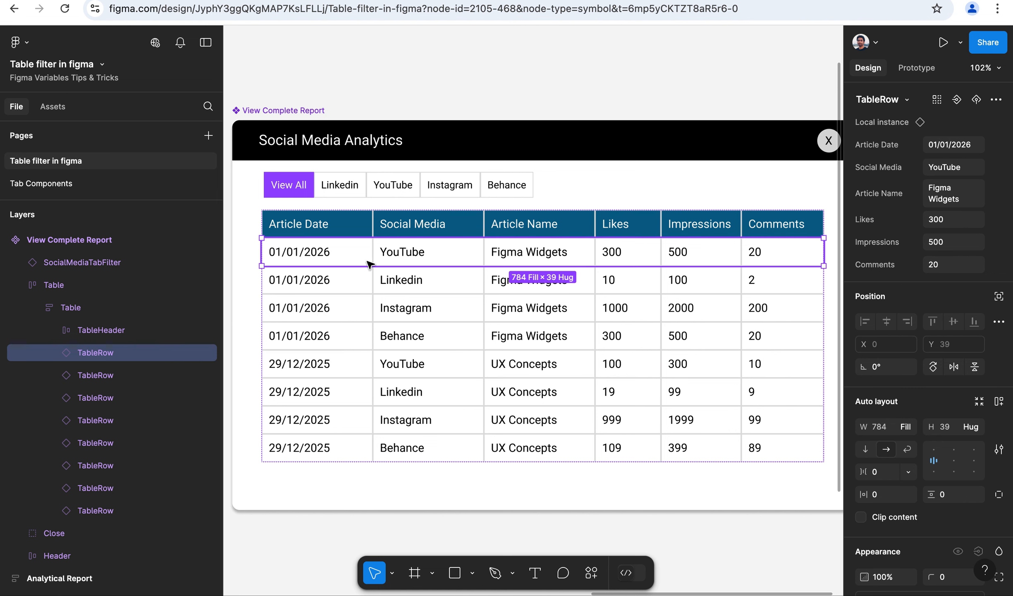
scroll(1000, 369, down, 5)
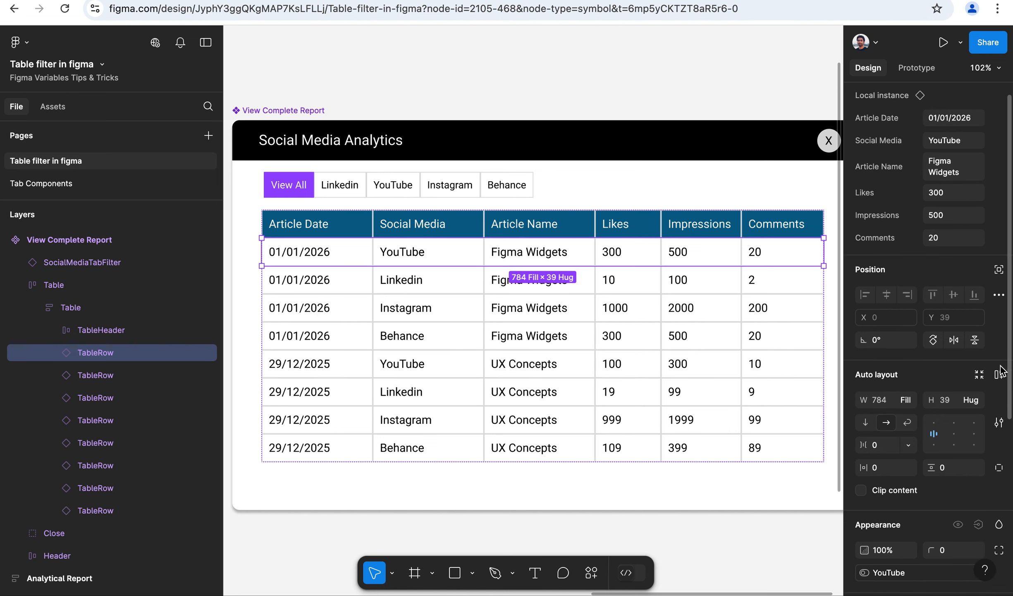
scroll(1001, 369, down, 3)
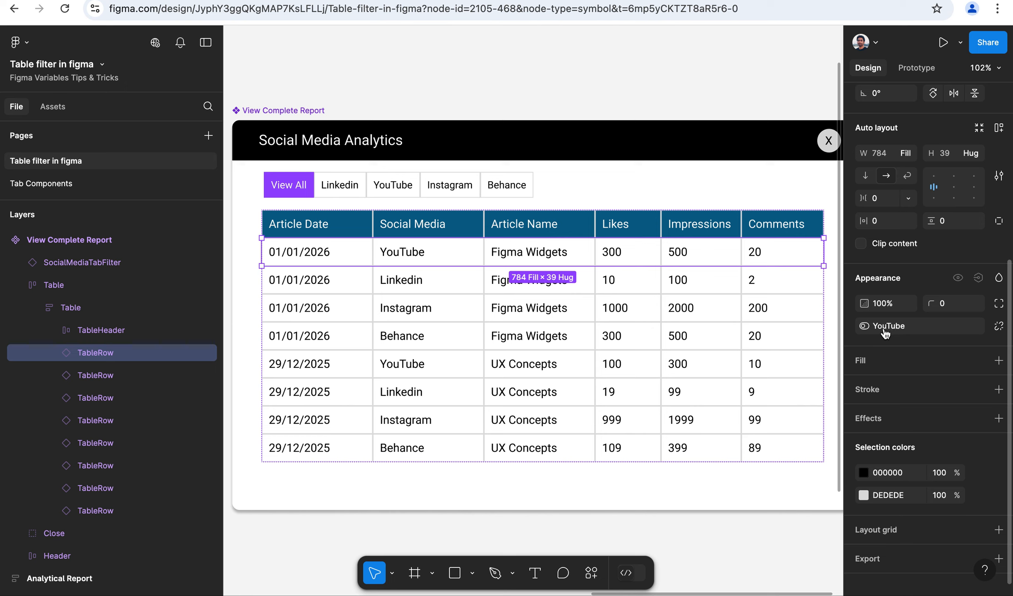
mouse_move(970, 325)
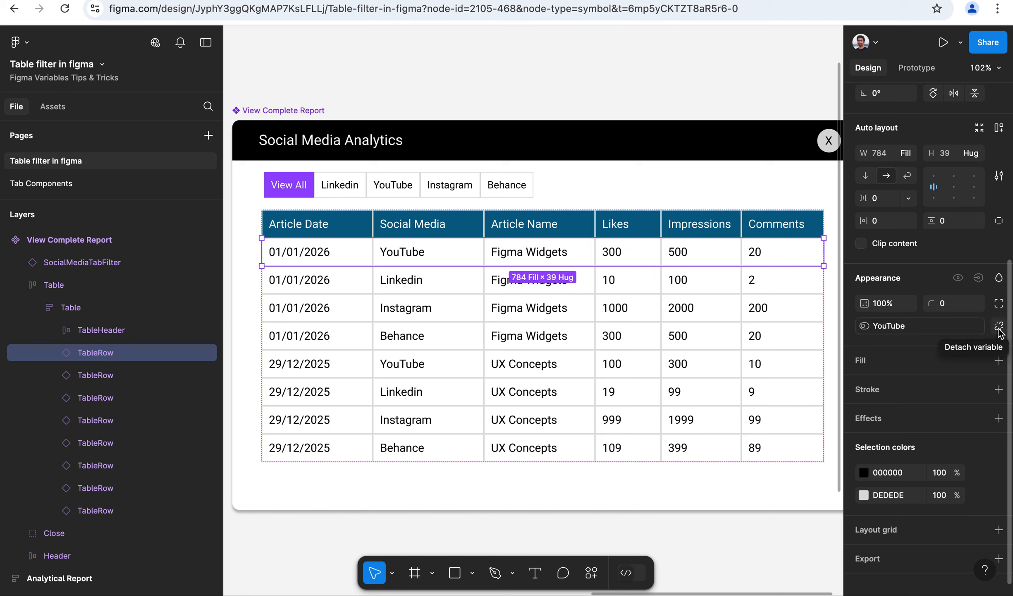
Reopen the ActionVar variables, hide the collections sidebar, and narrow and reposition the window beside the table's text columns.
click(762, 103)
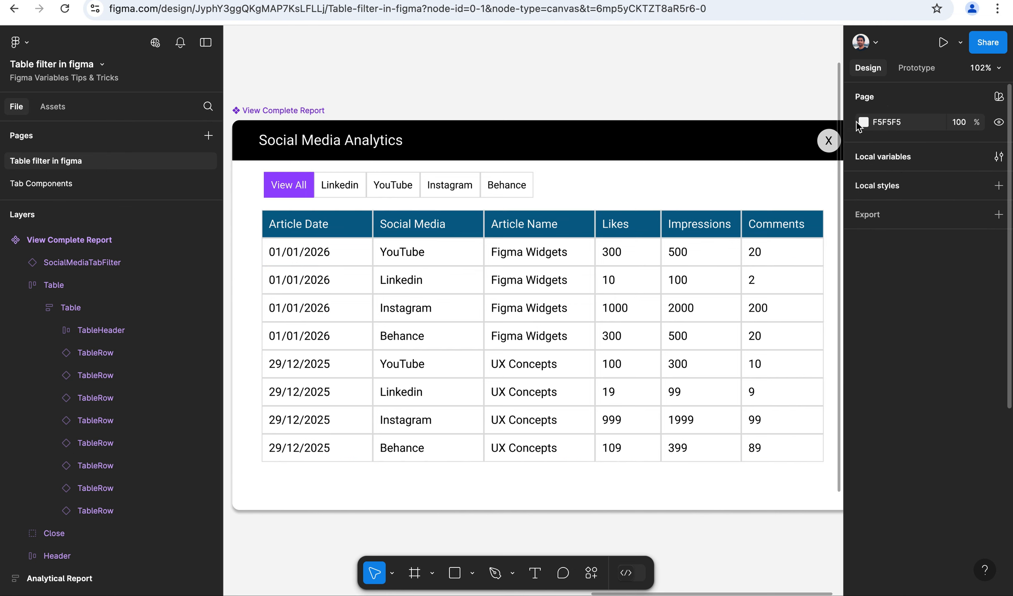
click(899, 156)
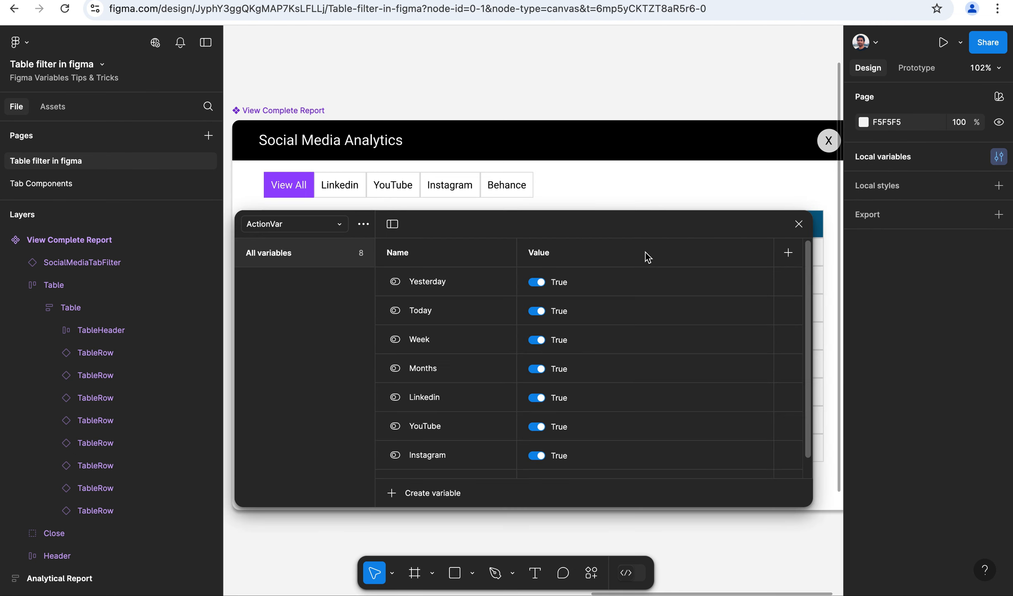
drag(580, 229, 742, 196)
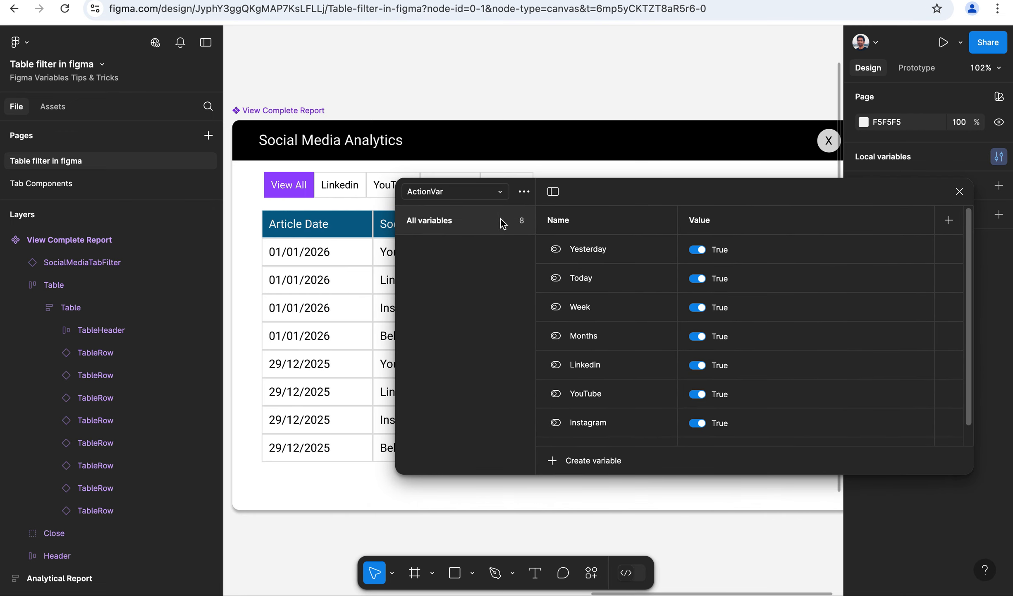
click(560, 191)
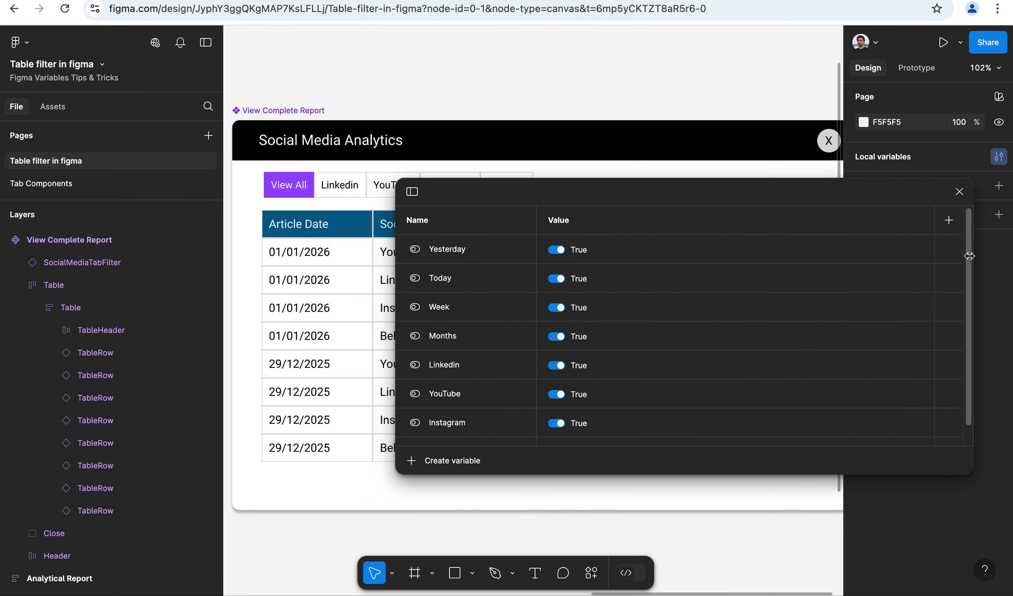
drag(969, 256, 674, 251)
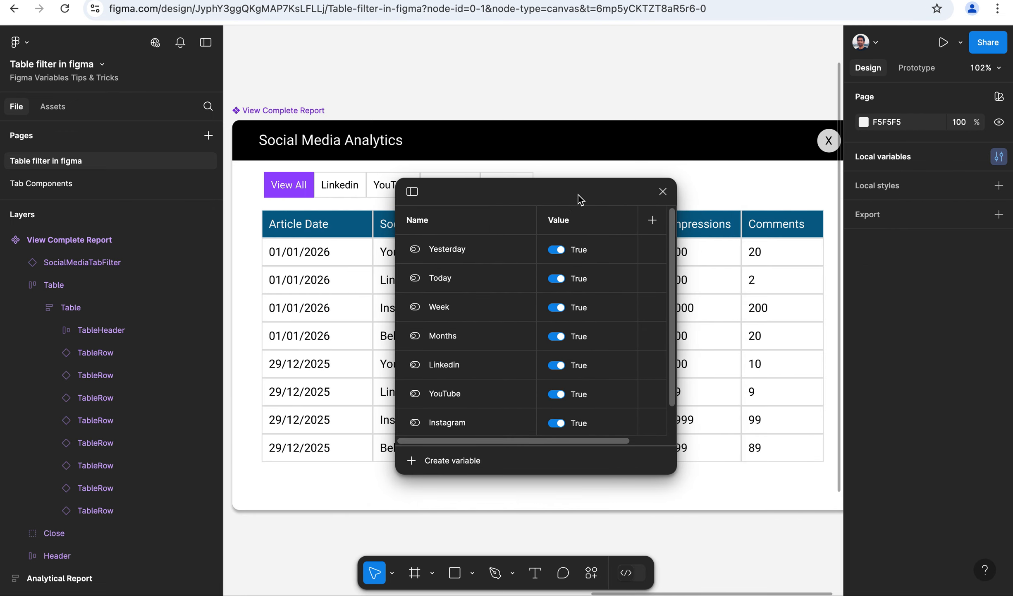
drag(578, 195, 833, 164)
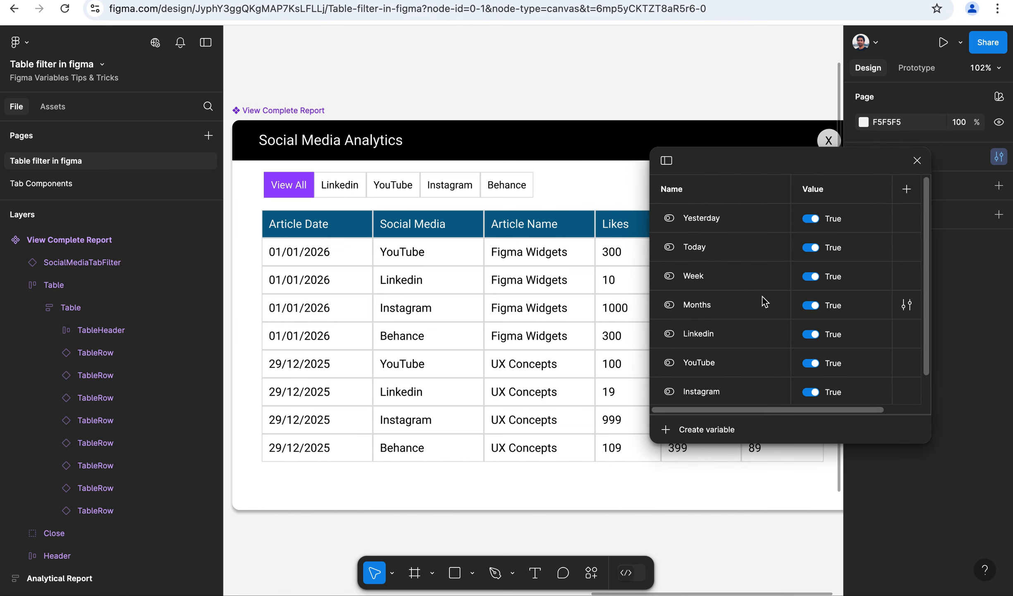
scroll(725, 293, down, 1)
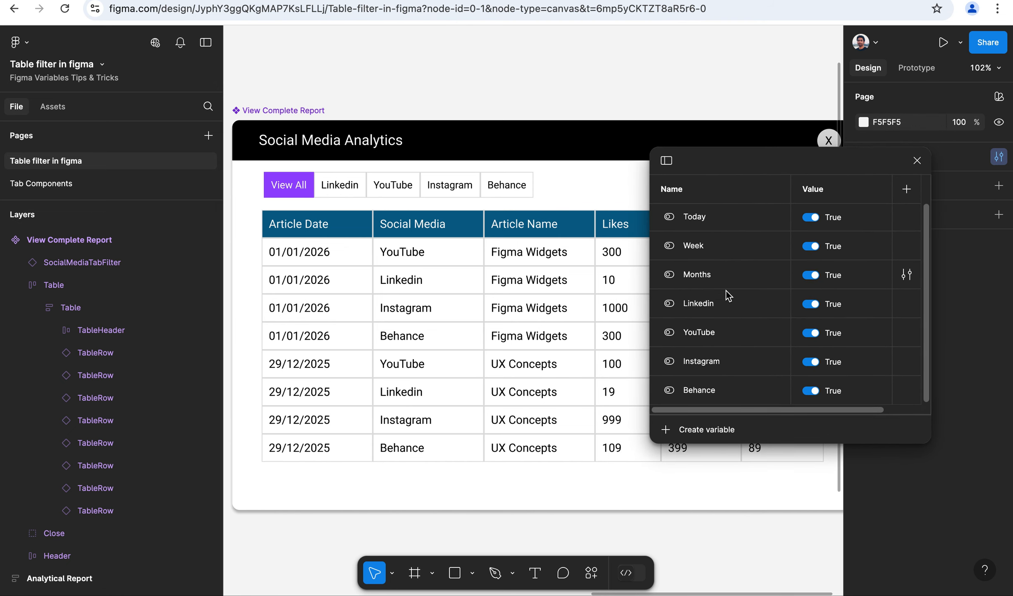
Set the Linkedin, YouTube, Instagram and Behance variables to False to test hiding their table rows.
click(810, 306)
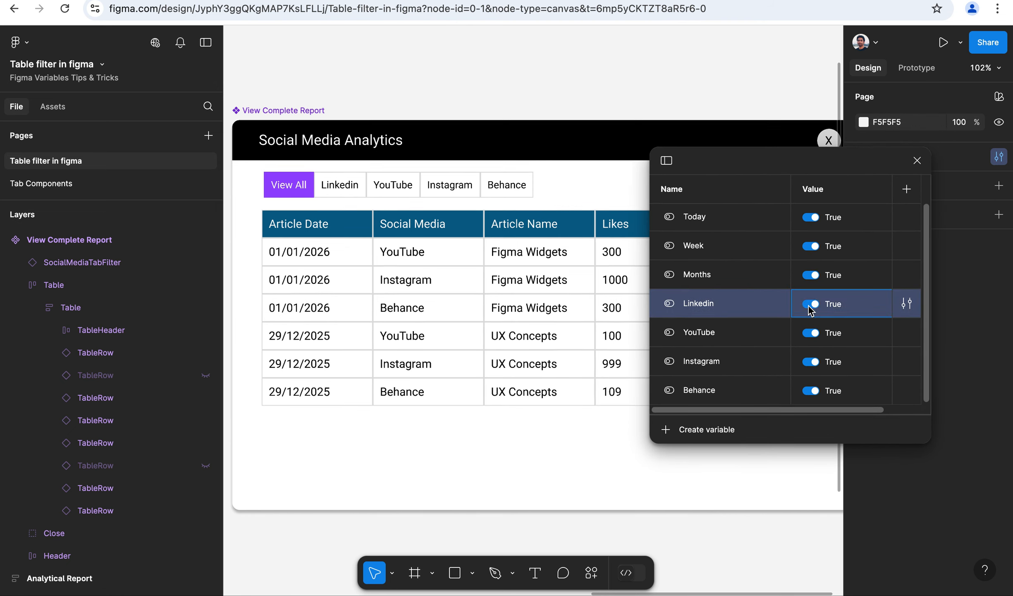
click(813, 337)
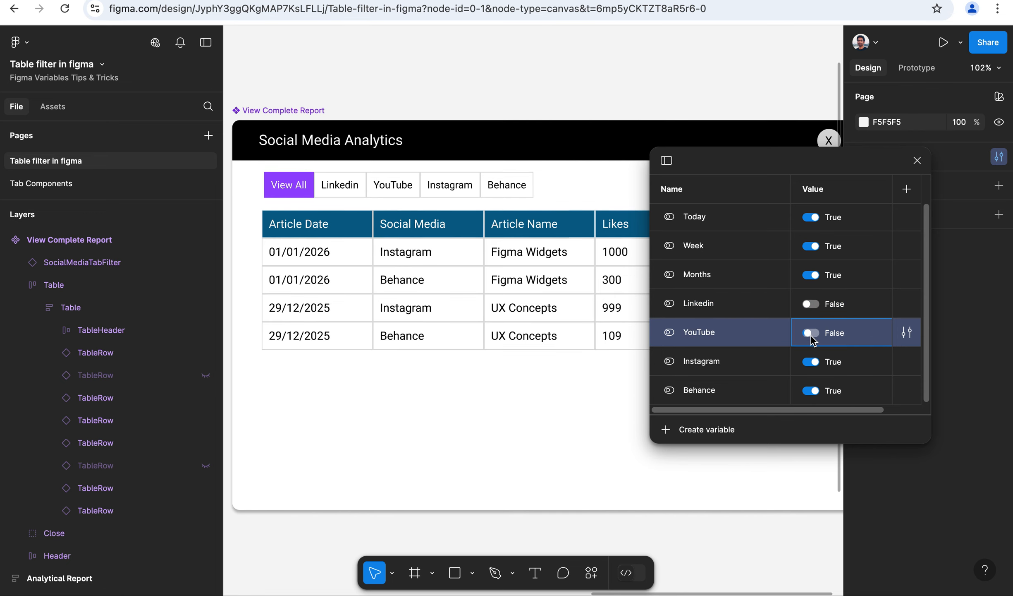
click(812, 363)
click(811, 390)
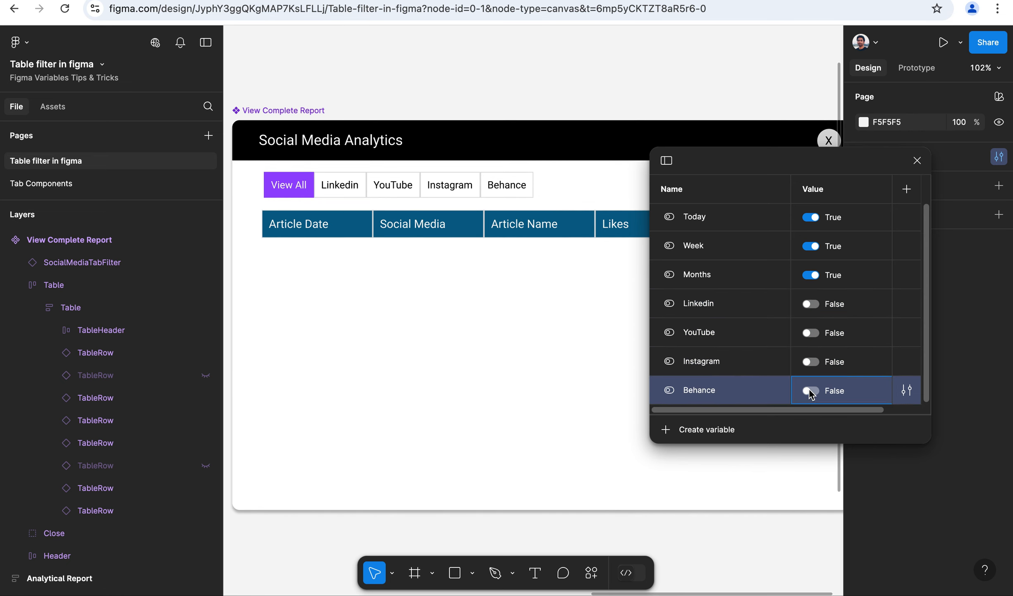
Set the Behance, Instagram, YouTube and Linkedin variables back to True.
click(813, 390)
click(812, 361)
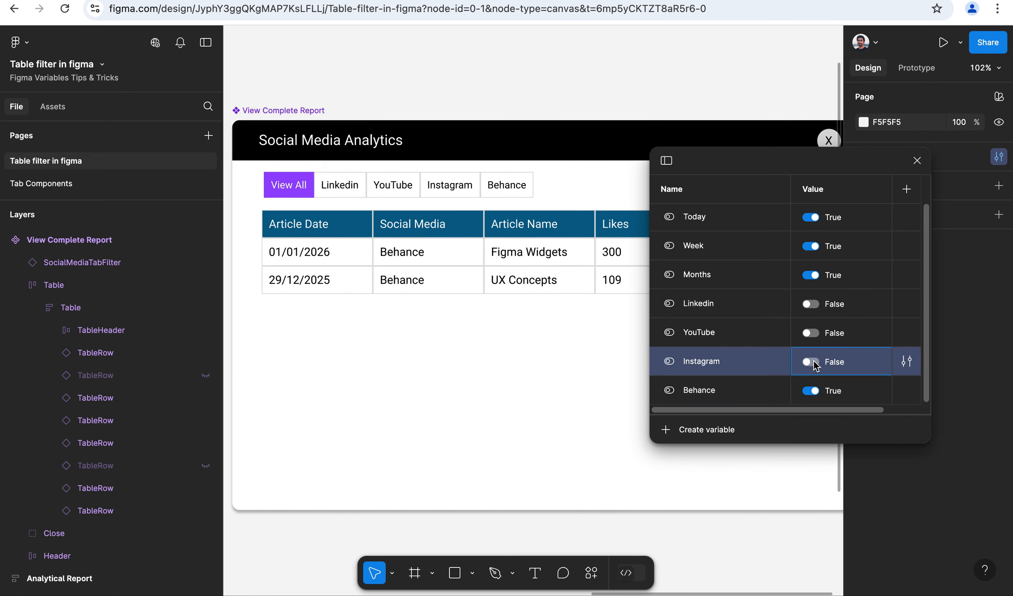
click(812, 332)
click(819, 306)
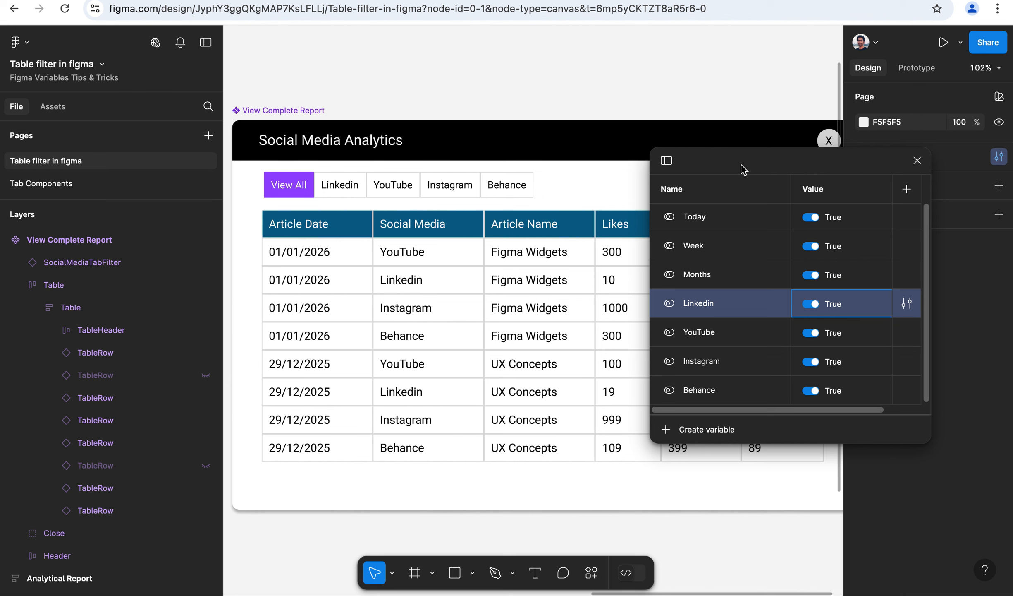
Move the variables window clear of the first YouTube row, reselect that row and examine its Appearance variable binding.
drag(741, 164, 544, 293)
click(387, 263)
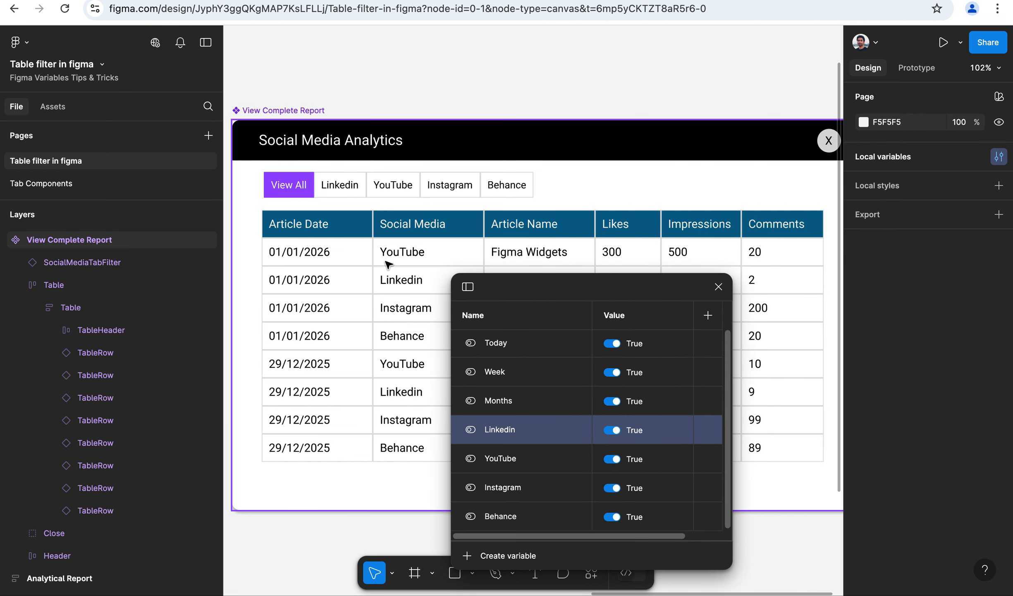
double_click(324, 253)
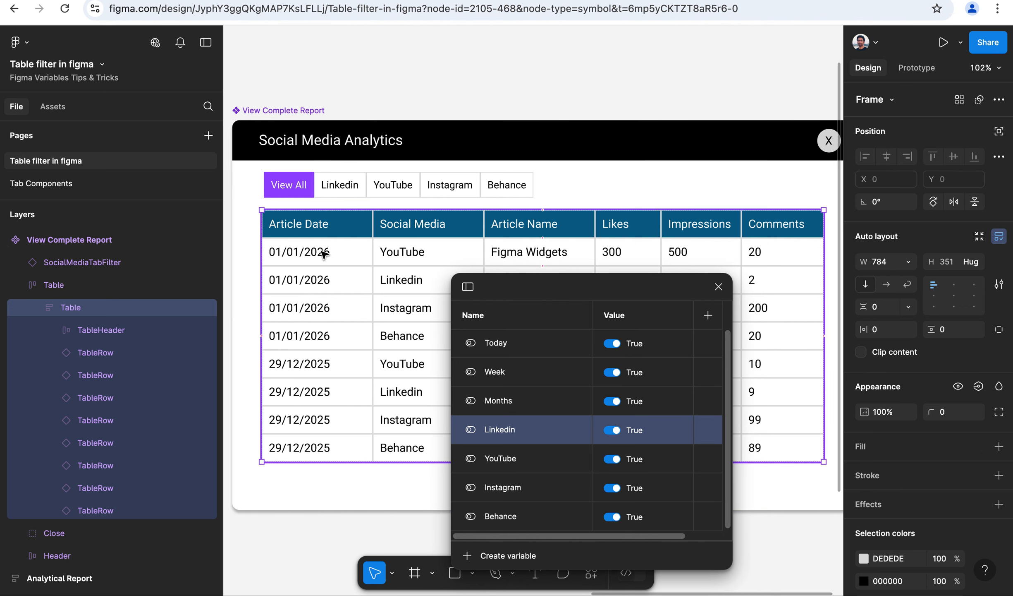
double_click(324, 253)
scroll(998, 370, down, 3)
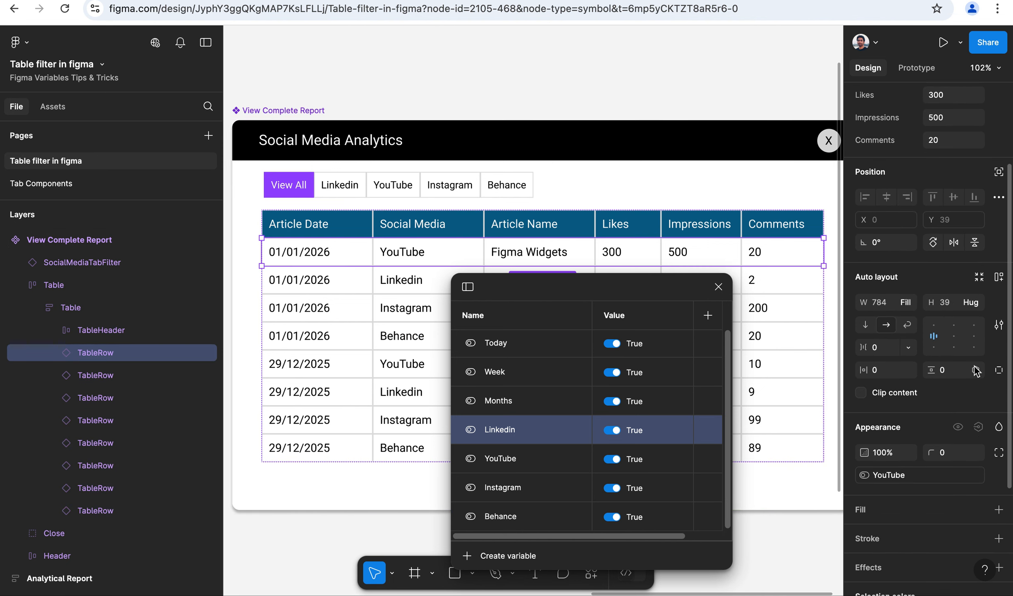
Detach the YouTube variable from the first table row's visibility and test it by switching the variable to False and back to True.
scroll(908, 299, down, 4)
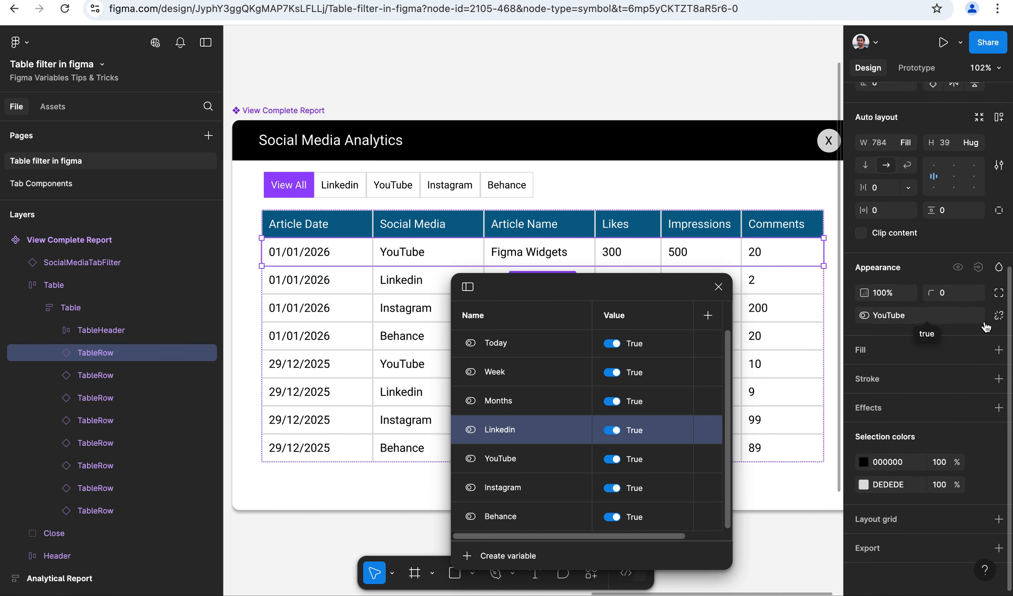
click(999, 316)
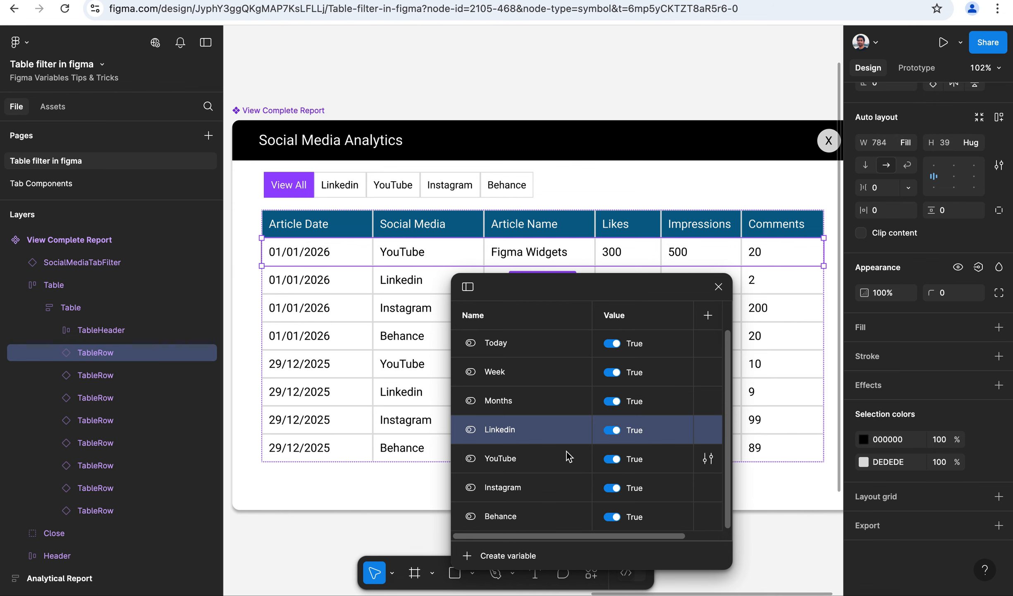
click(612, 459)
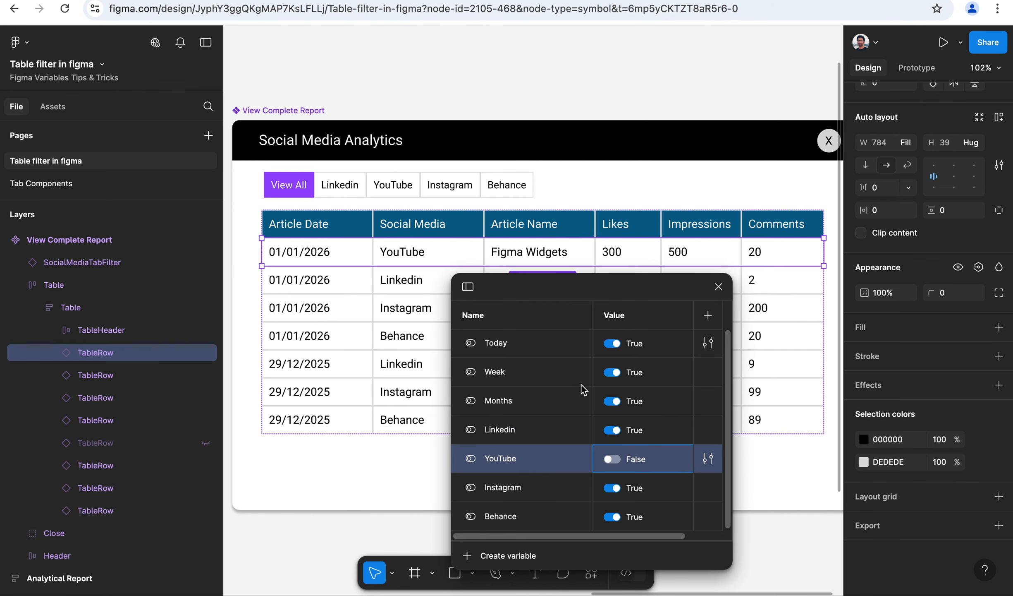
click(614, 460)
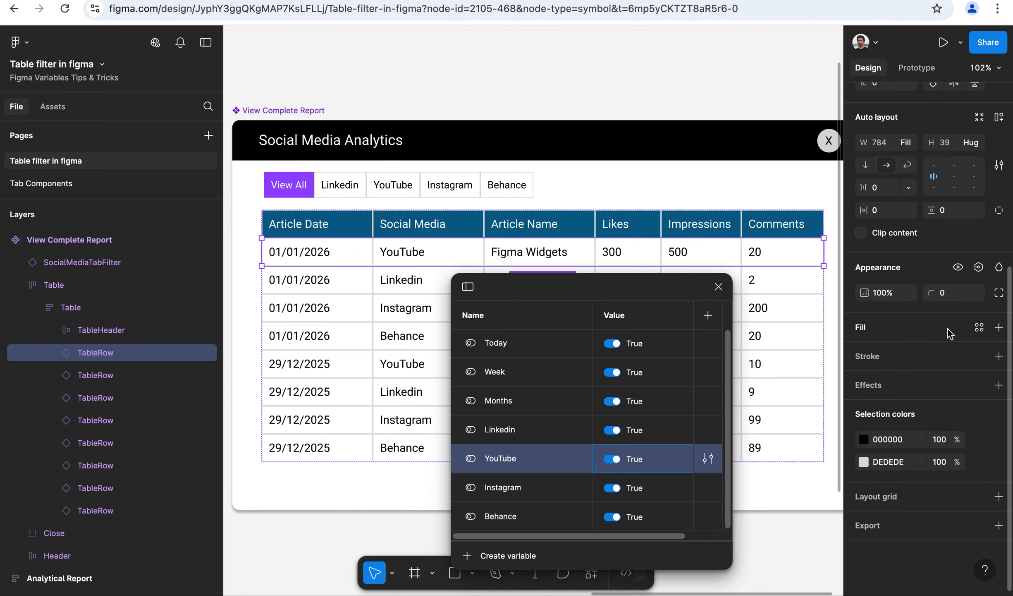
Bind the first table row's visibility to the YouTube variable, test it by toggling the variable between False and True, and close the variables window.
click(958, 267)
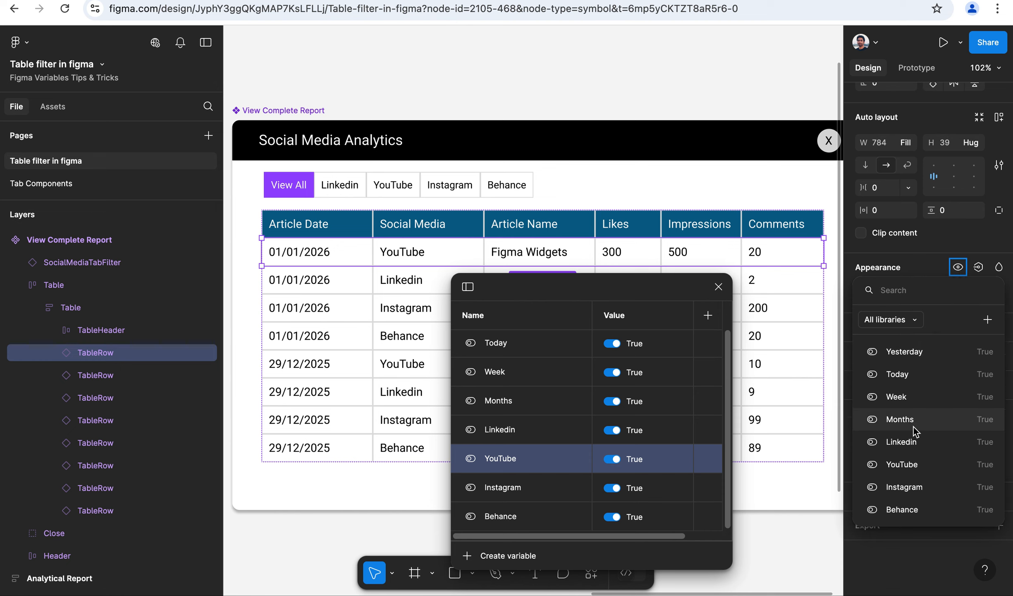
click(909, 466)
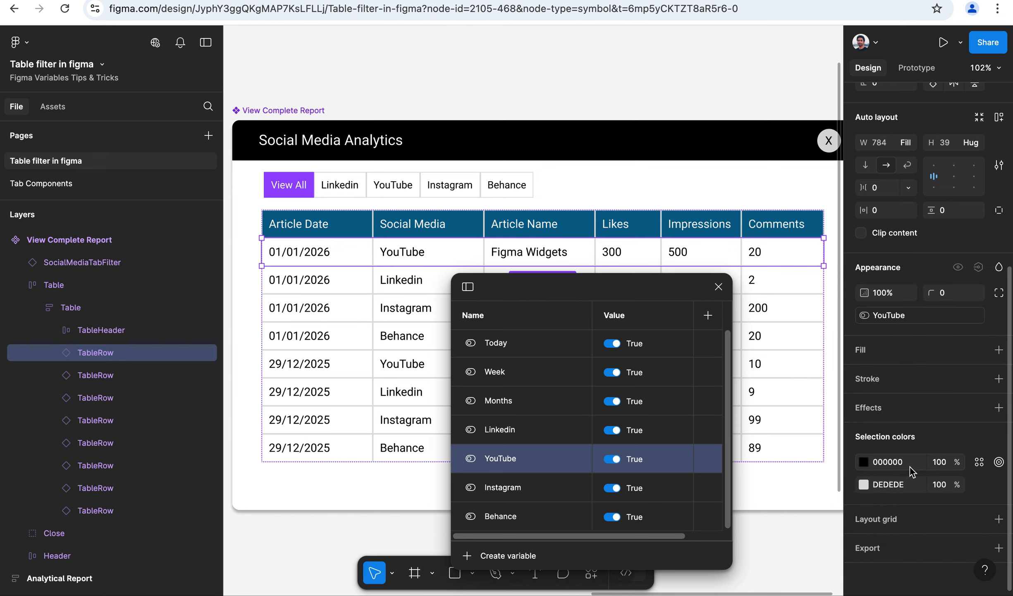
click(612, 459)
click(612, 459)
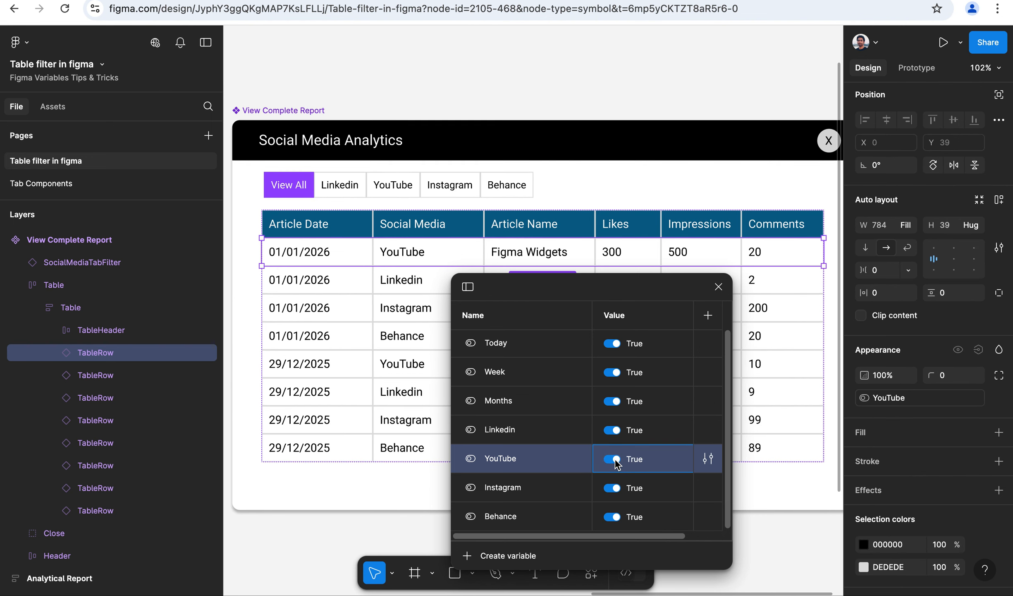
click(614, 461)
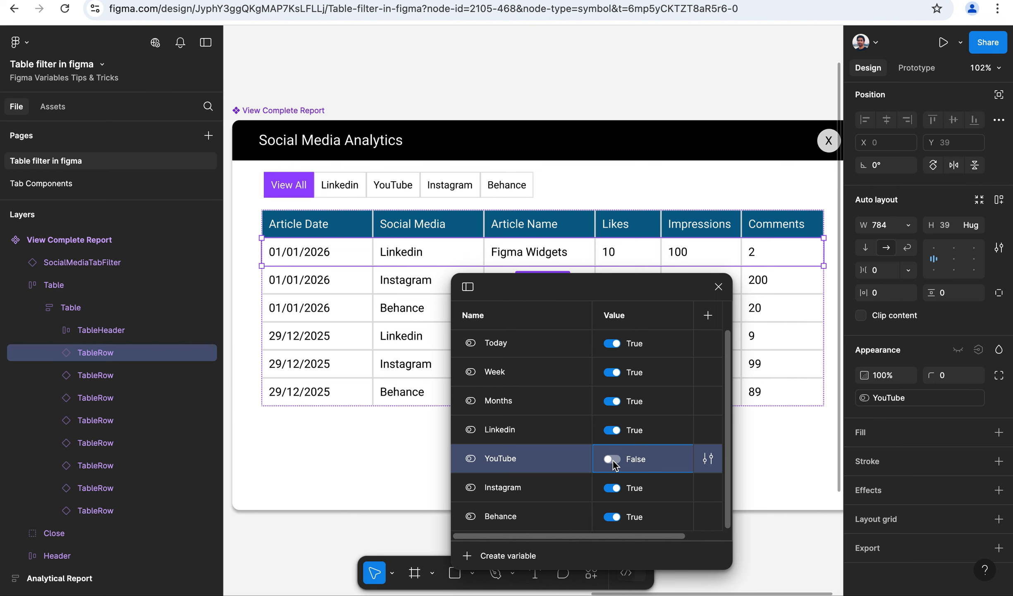
click(612, 459)
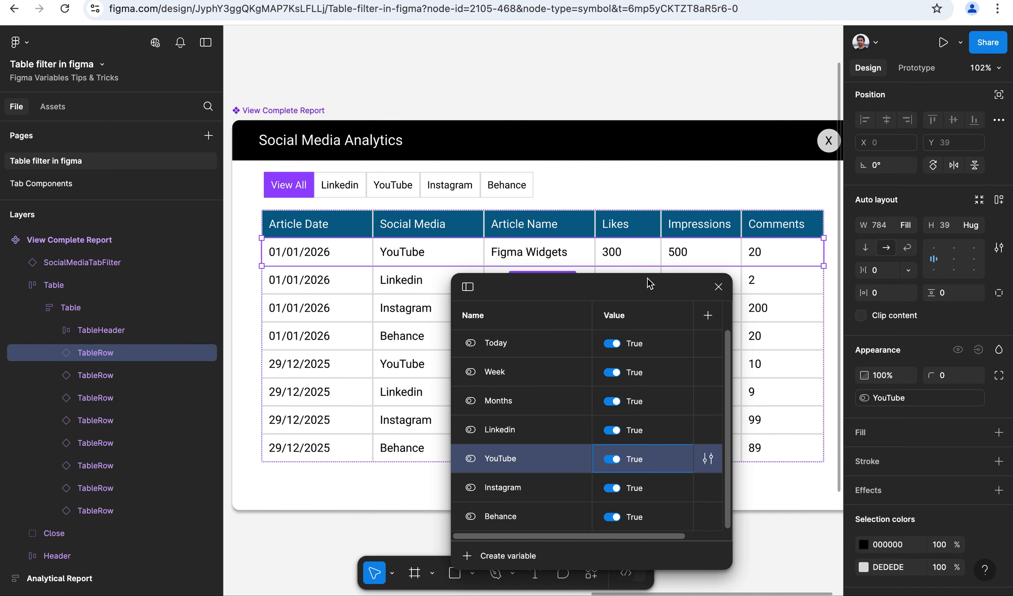
click(719, 287)
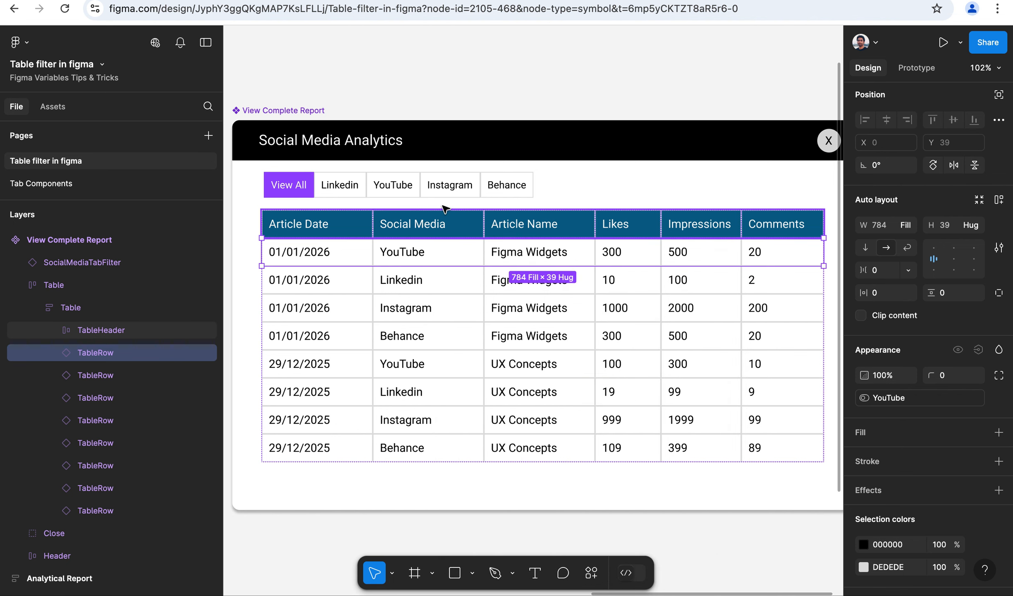
Select the Linkedin button in the filter above the table, then the whole SocialMediaTabFilter instance to check its variant property.
double_click(341, 192)
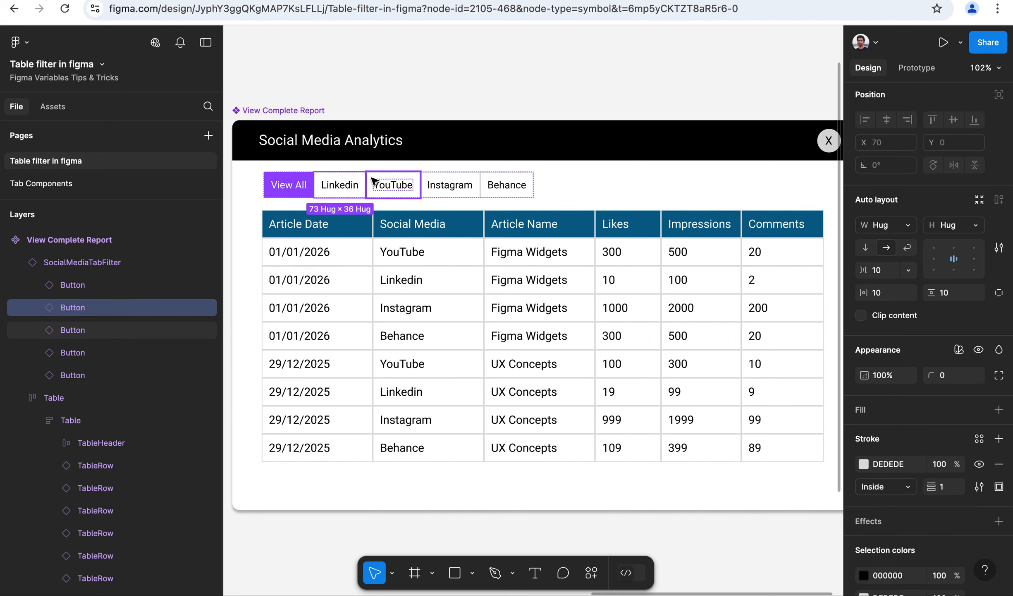
key(Escape)
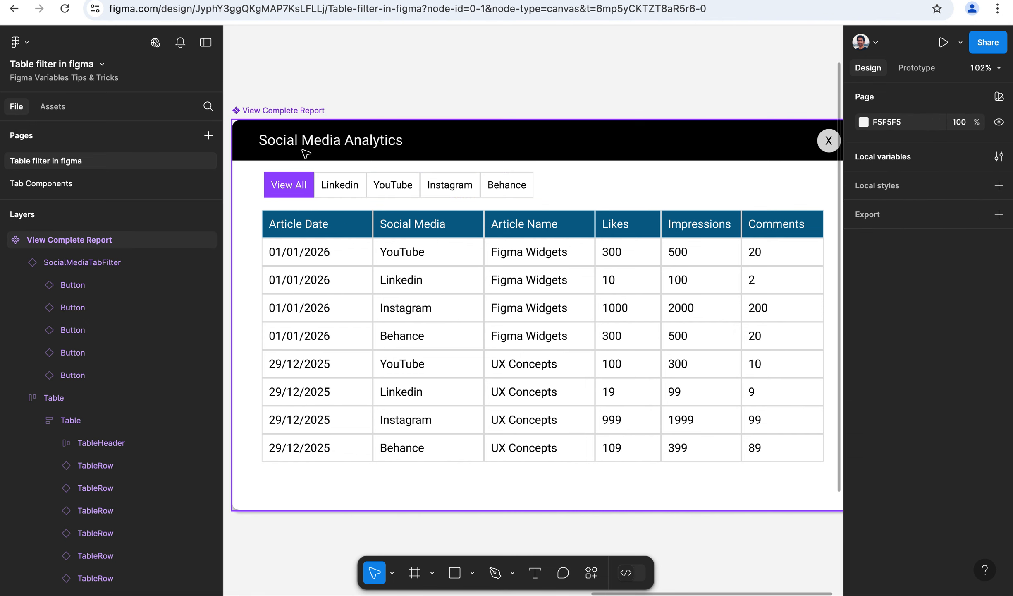
click(291, 185)
click(291, 184)
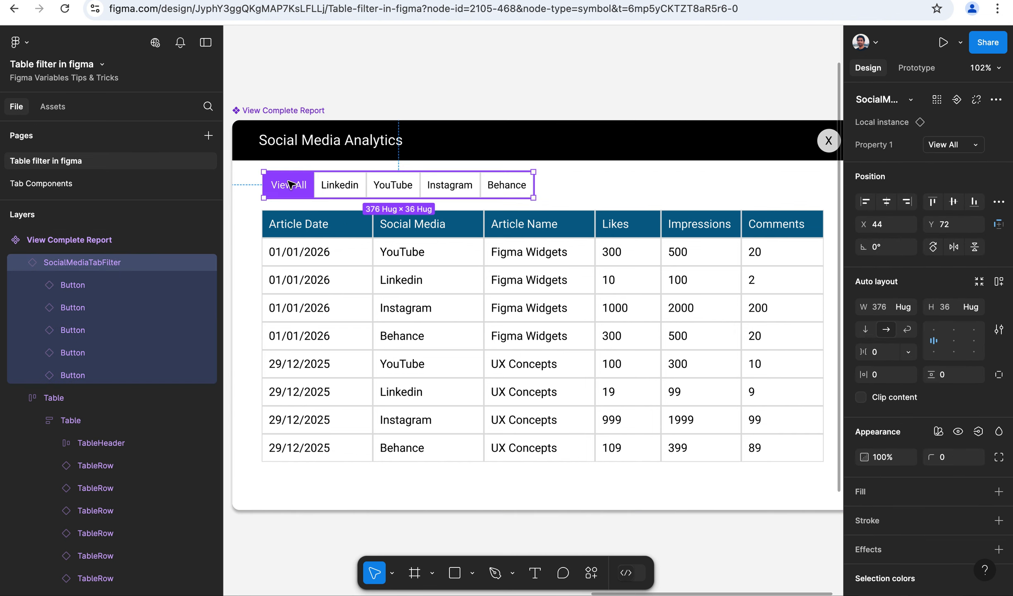
Examine the five SocialMediaTabFilter variants on the Tab Components page.
click(55, 183)
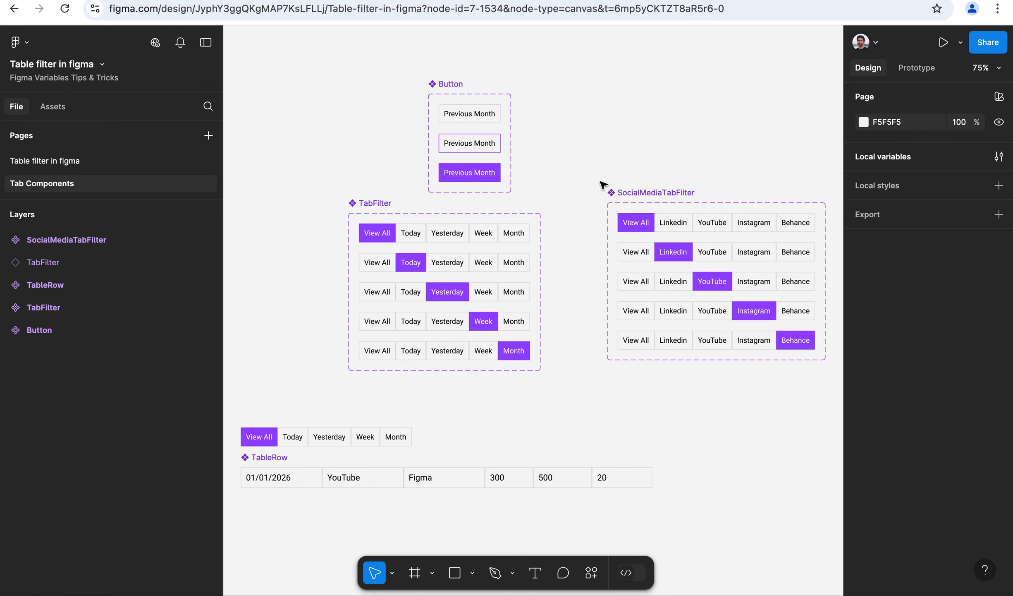
scroll(831, 385, up, 4)
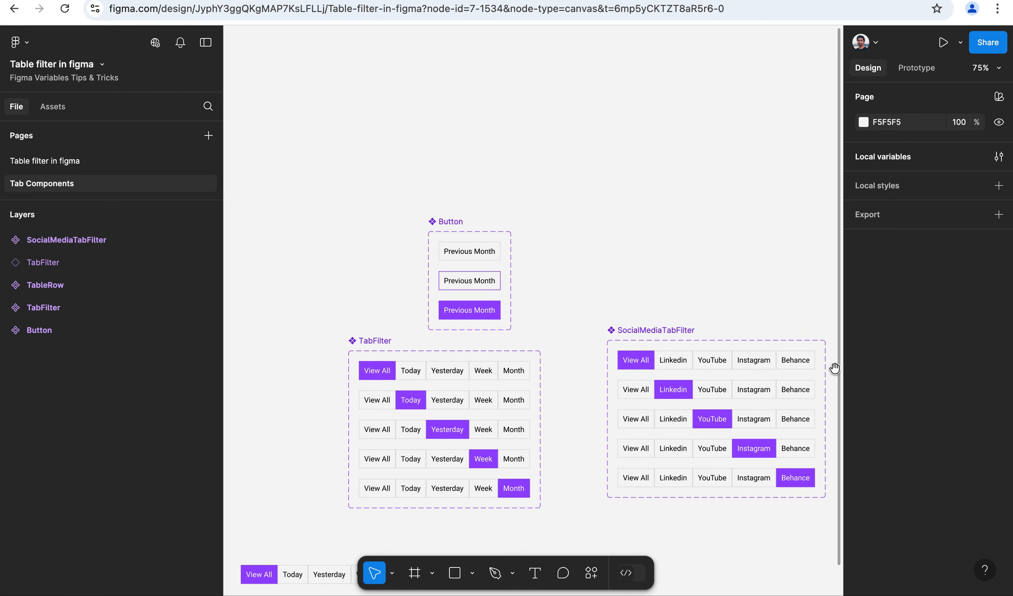
scroll(834, 368, down, 1)
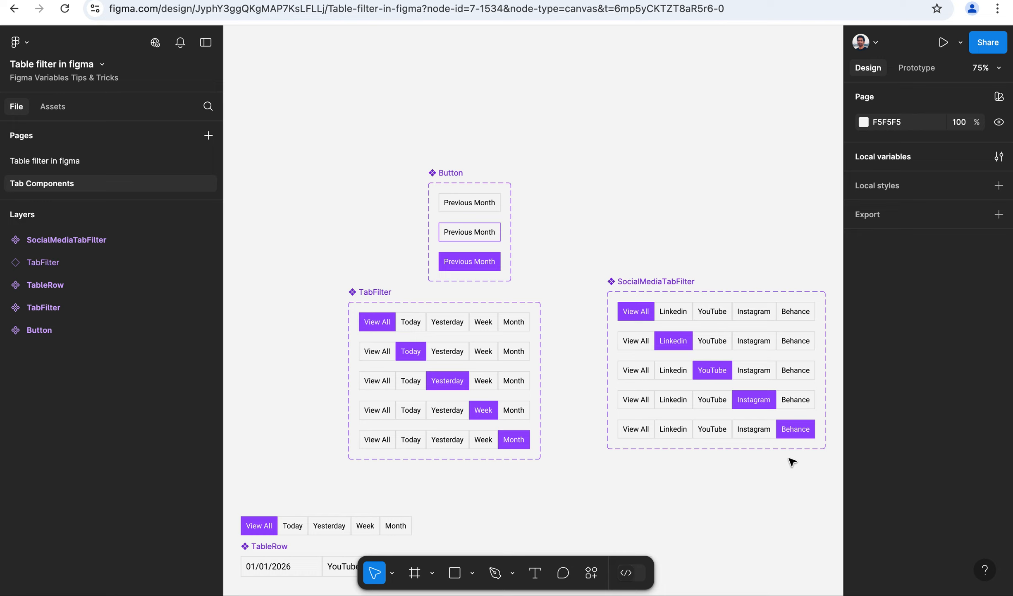
scroll(789, 460, up, 2)
scroll(525, 161, right, 4)
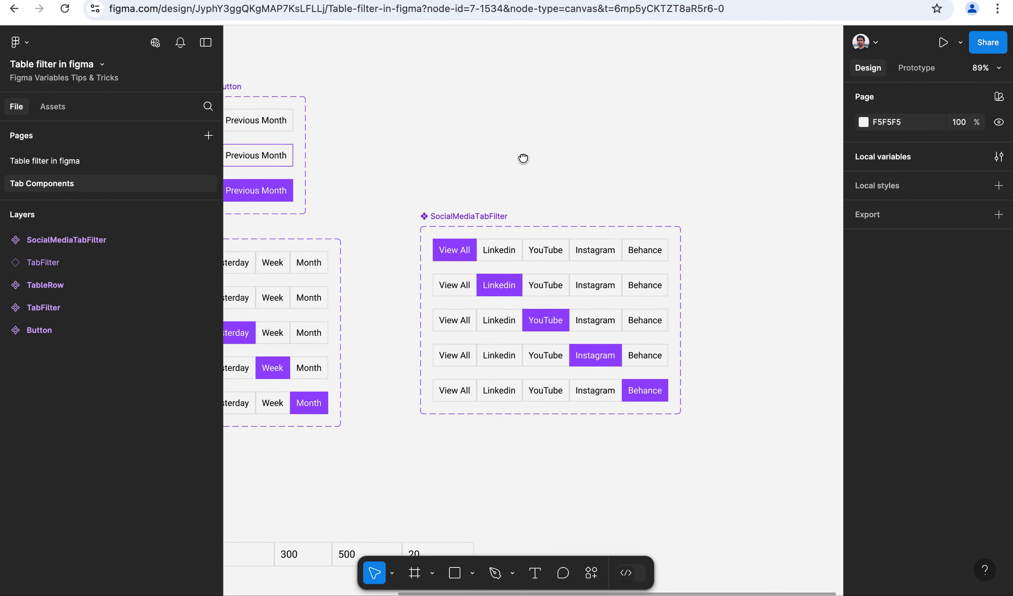
scroll(506, 122, down, 3)
scroll(521, 325, up, 5)
click(519, 324)
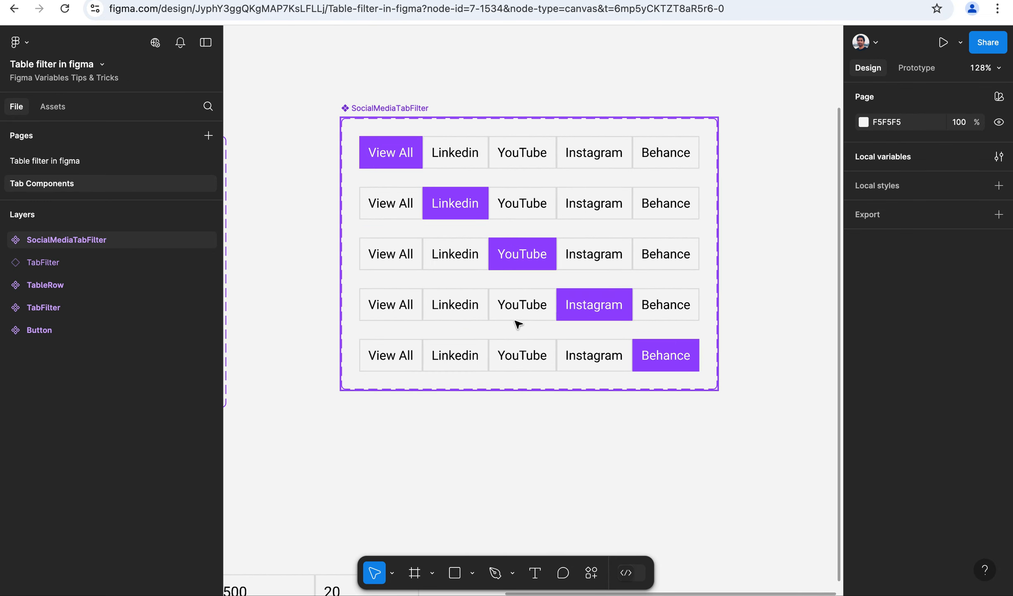
scroll(518, 324, up, 1)
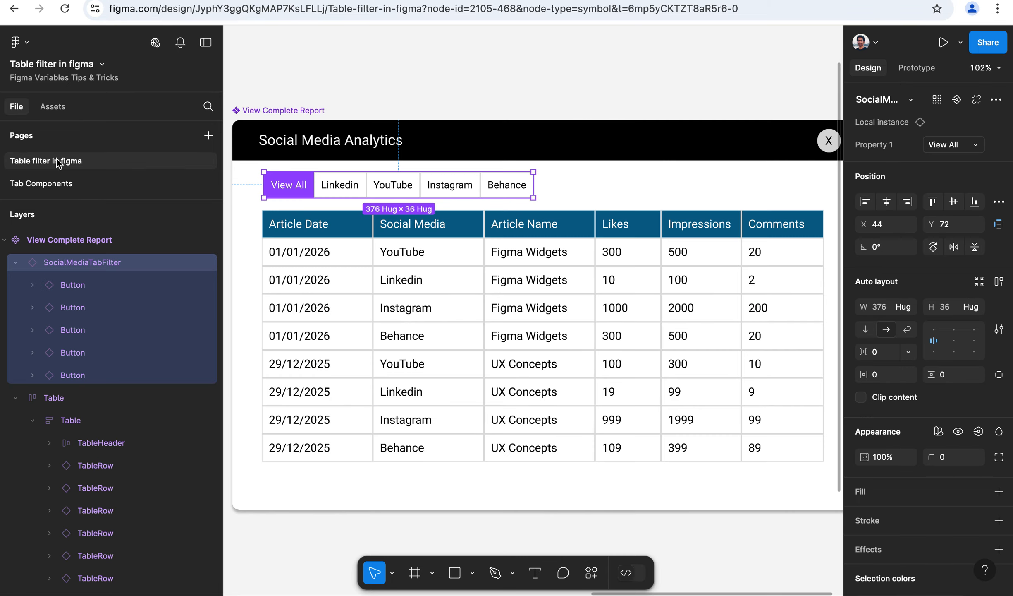
On the Table filter in figma page, inspect the Linkedin button's on-click interaction and its YouTube, Instagram and Behance set-variable actions.
click(344, 181)
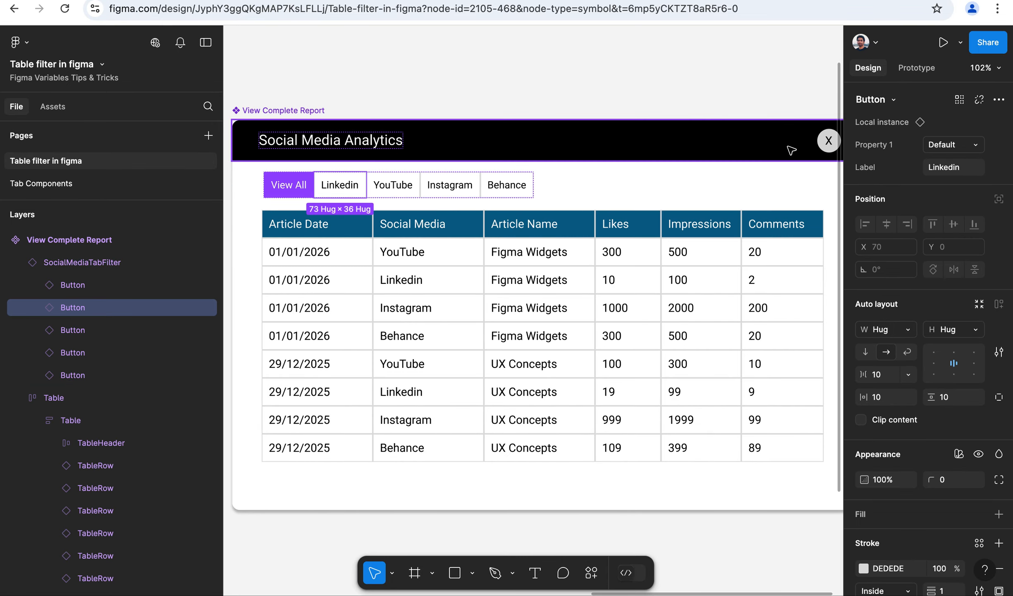
click(917, 68)
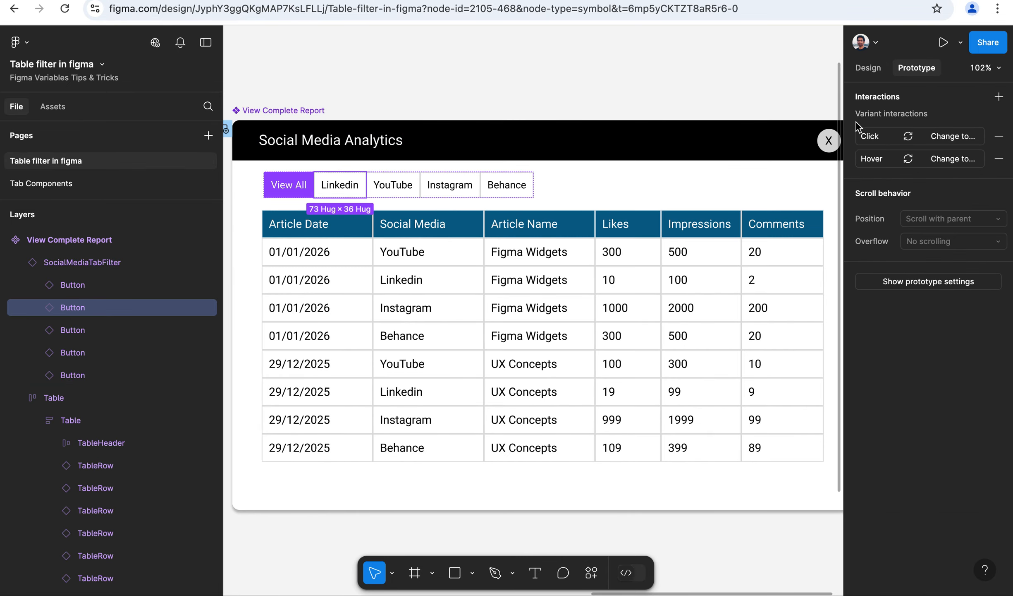
click(873, 140)
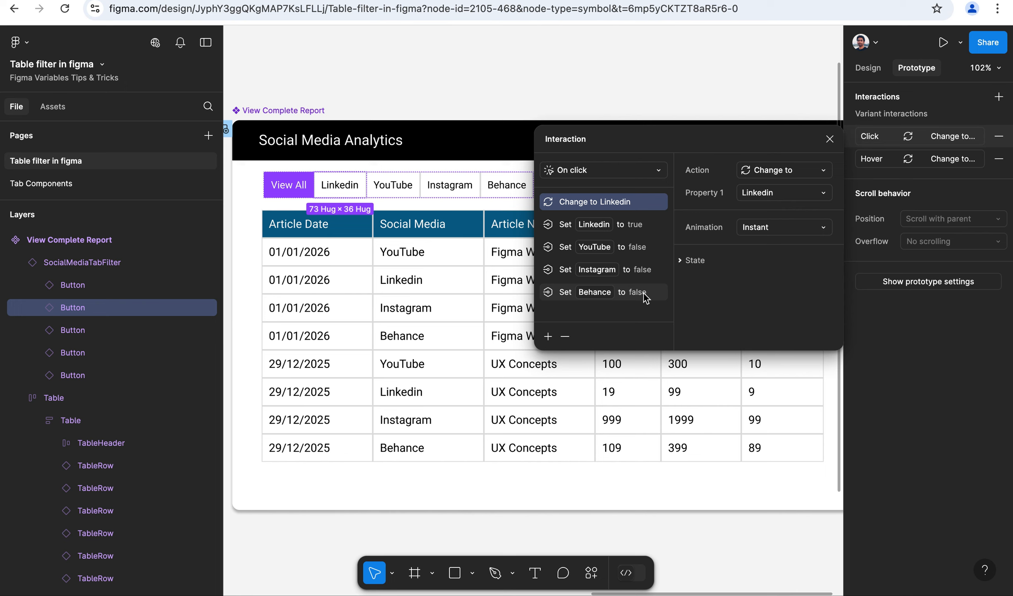
click(653, 250)
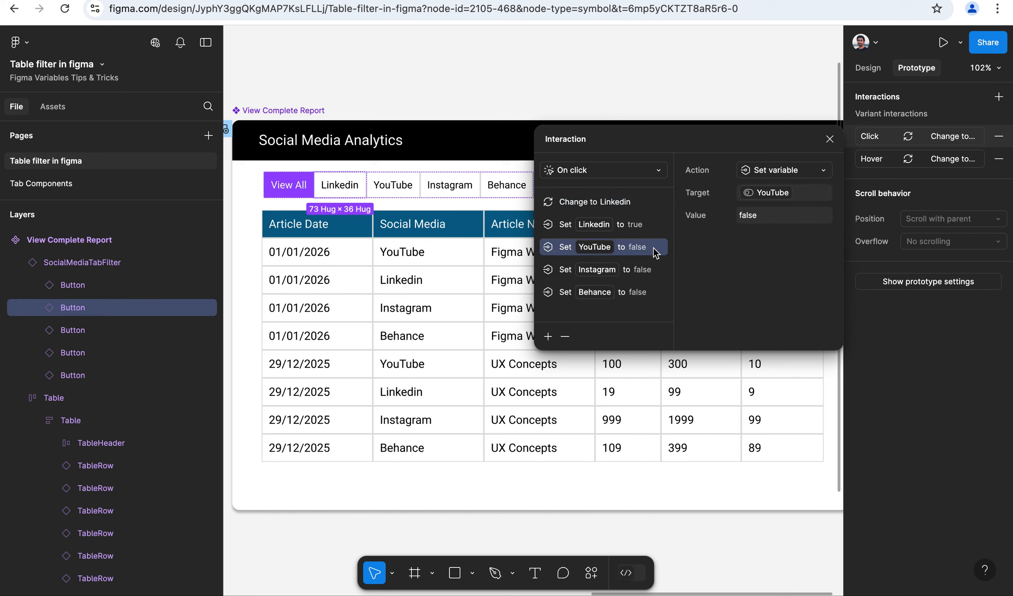
click(662, 273)
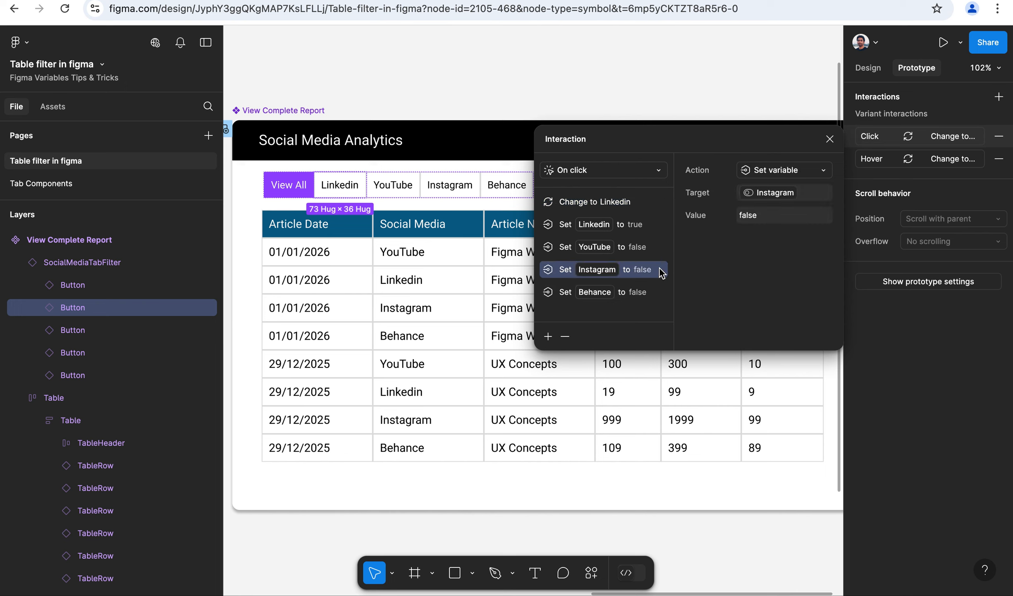
click(659, 292)
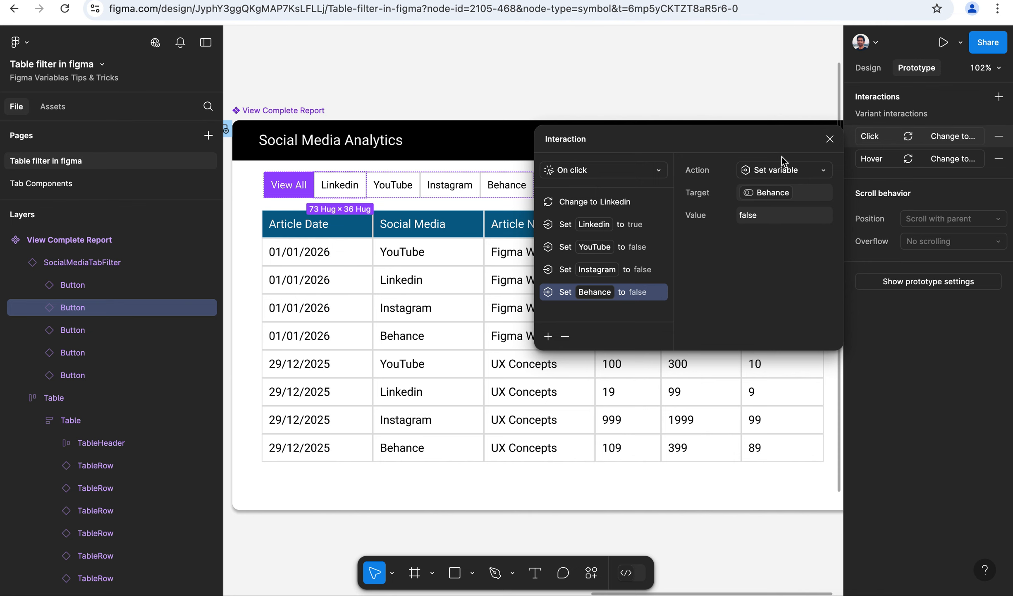
click(831, 141)
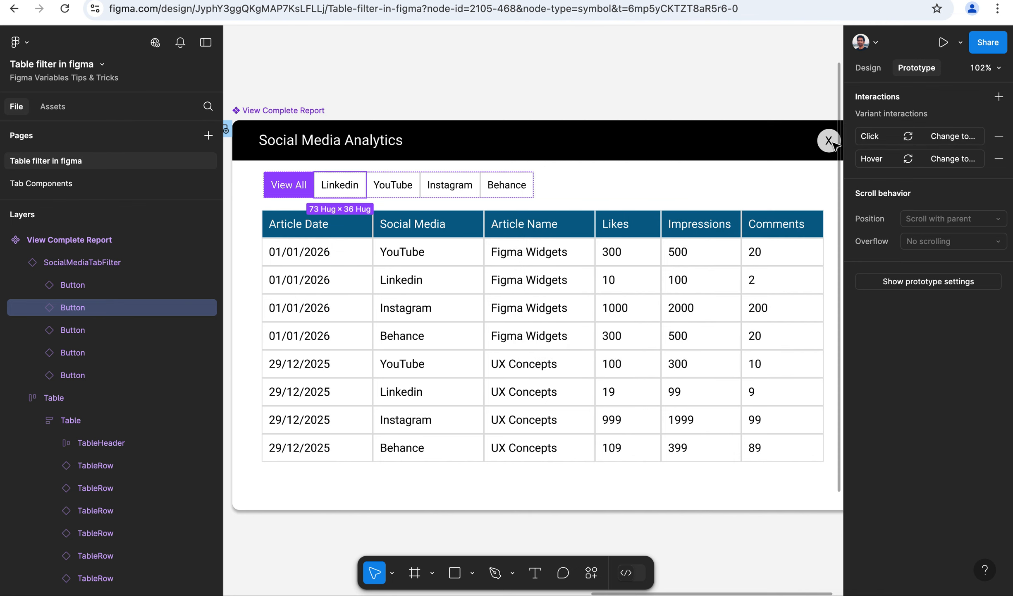
Review the on-click interactions and variable actions of the YouTube, Instagram and Behance filter buttons.
click(391, 189)
click(879, 139)
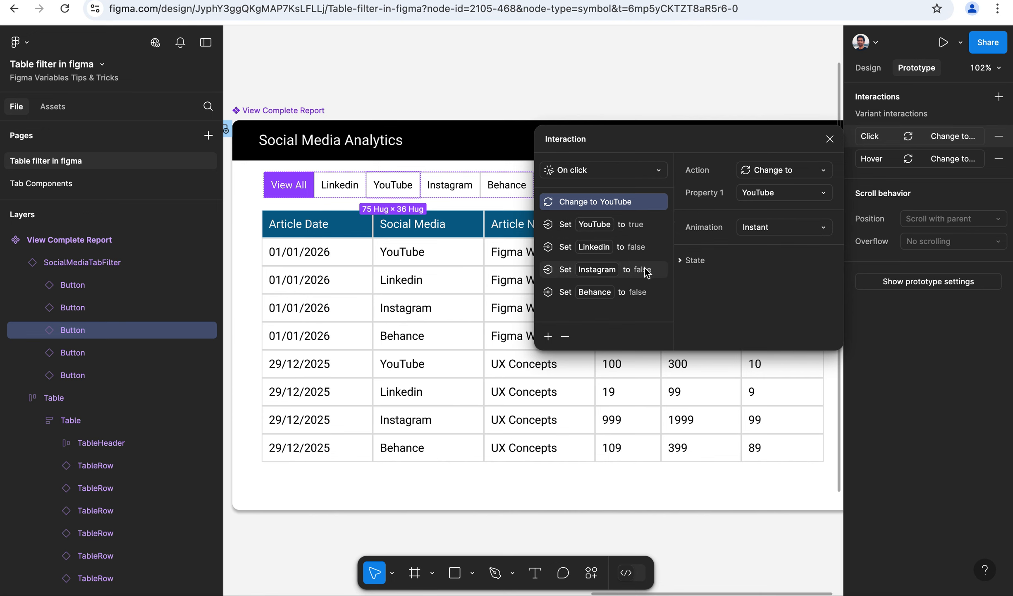
click(830, 138)
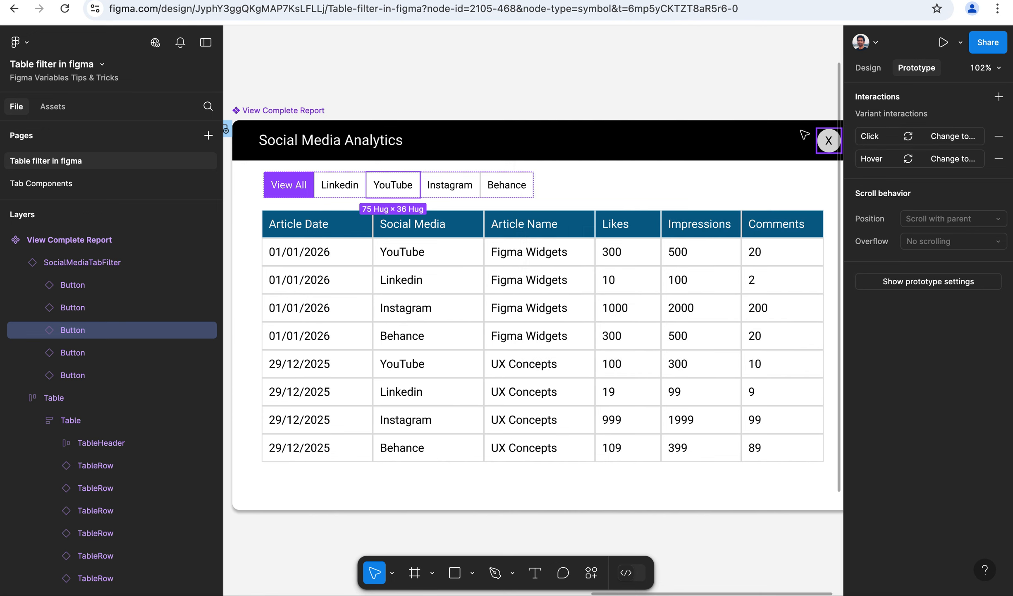
click(463, 184)
click(876, 137)
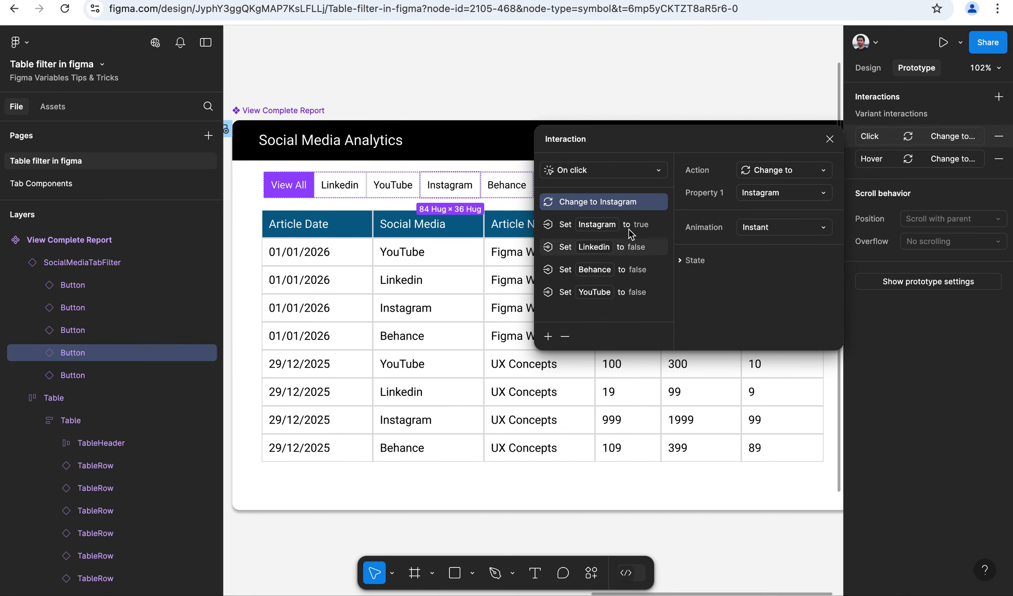
click(830, 139)
click(528, 189)
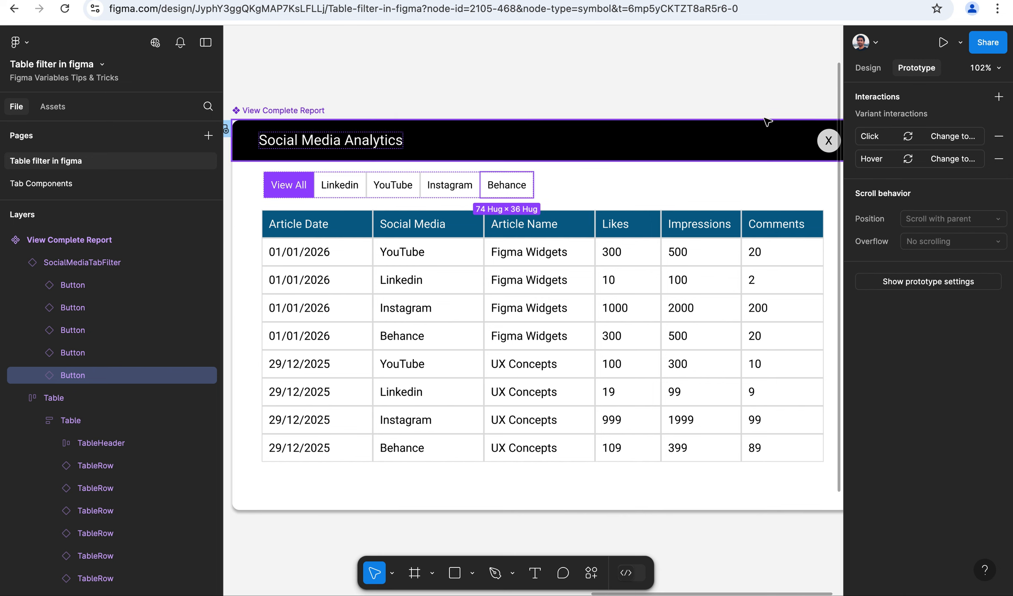
click(869, 136)
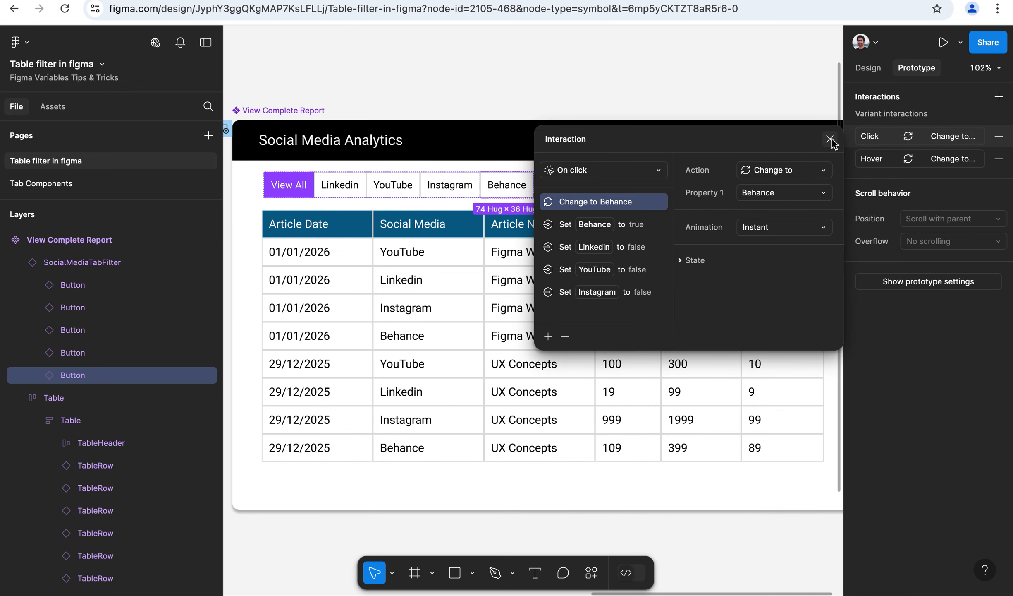
click(830, 139)
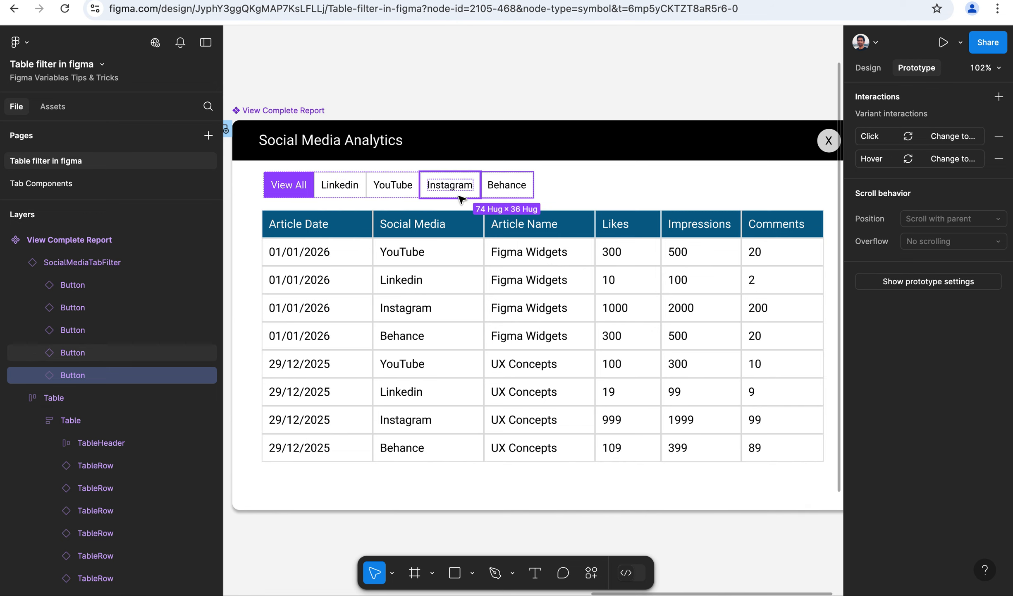
Deselect the filter button, return to the page's design settings and open the local variables.
click(739, 82)
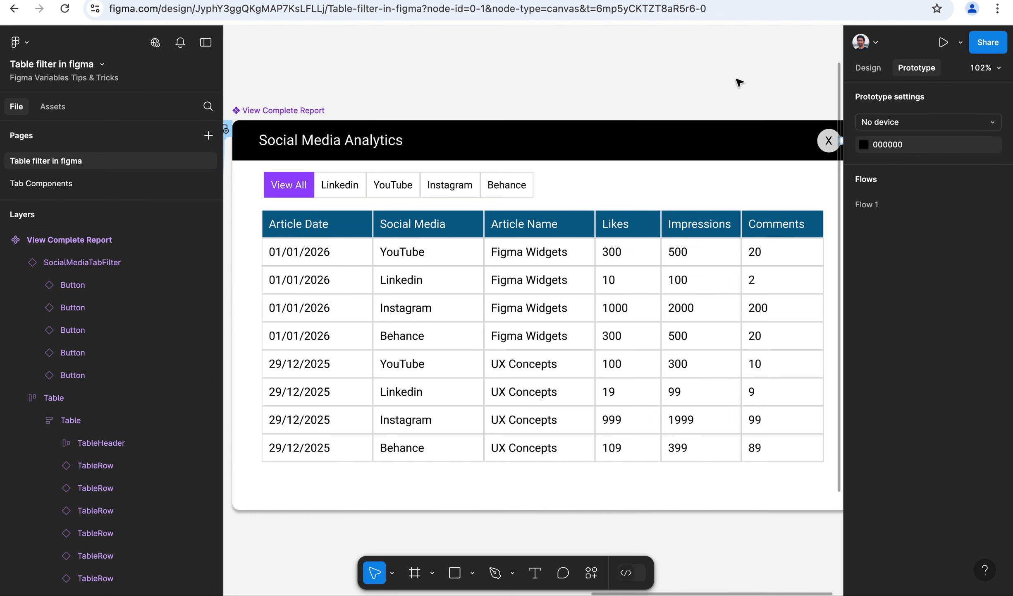
click(862, 66)
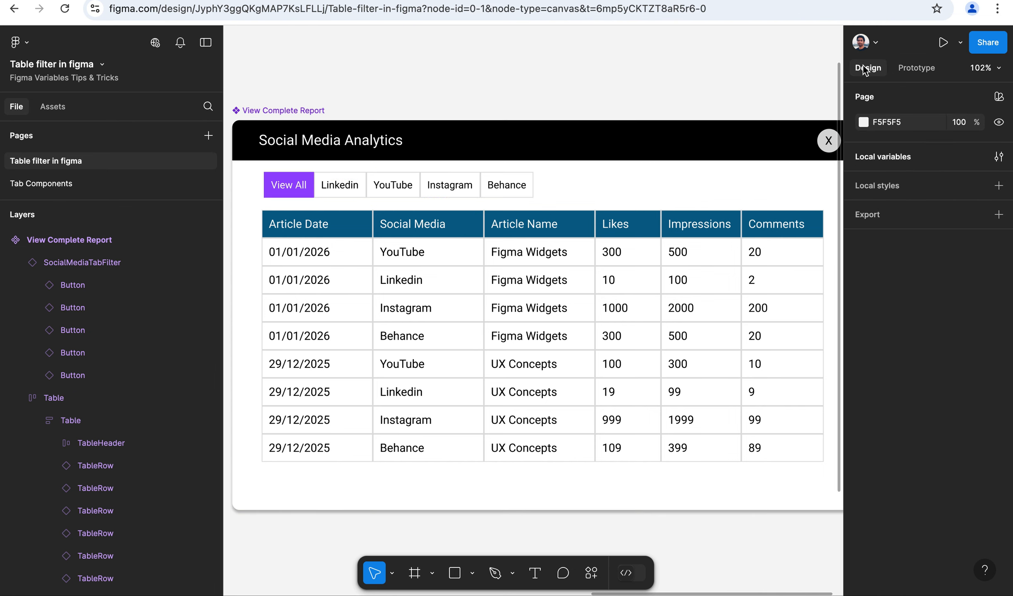
click(888, 155)
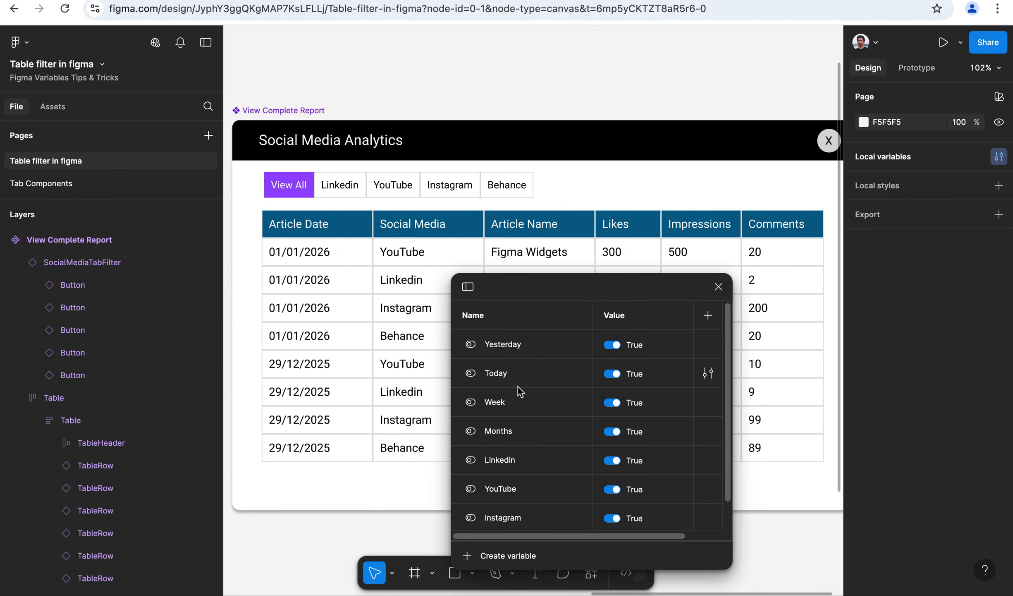
Close the local variables and check the Linkedin, YouTube, Instagram and Behance buttons of the SocialMediaTabFilter instance one by one.
click(718, 287)
click(349, 189)
double_click(348, 189)
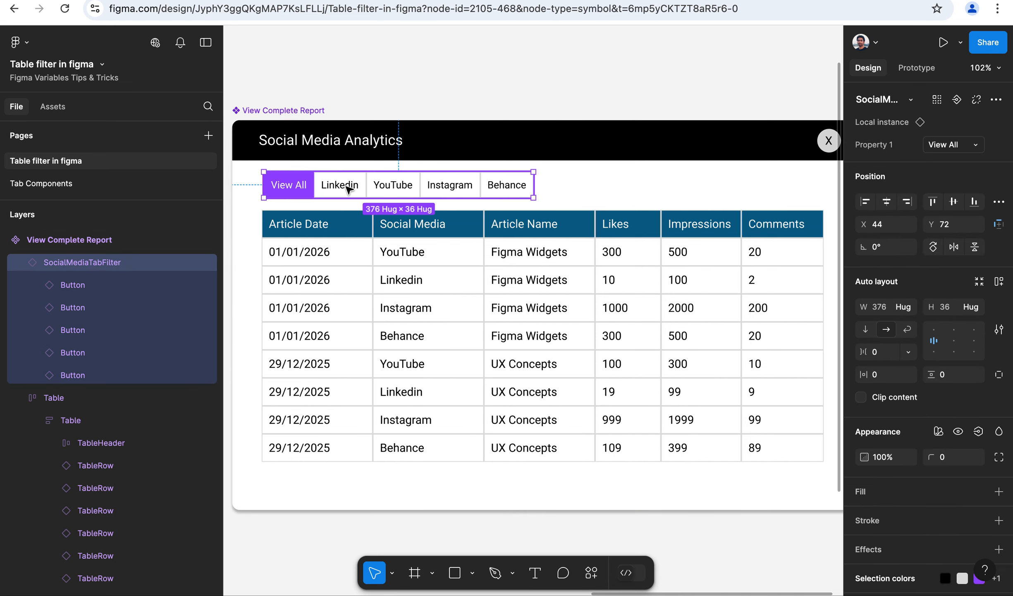
double_click(348, 187)
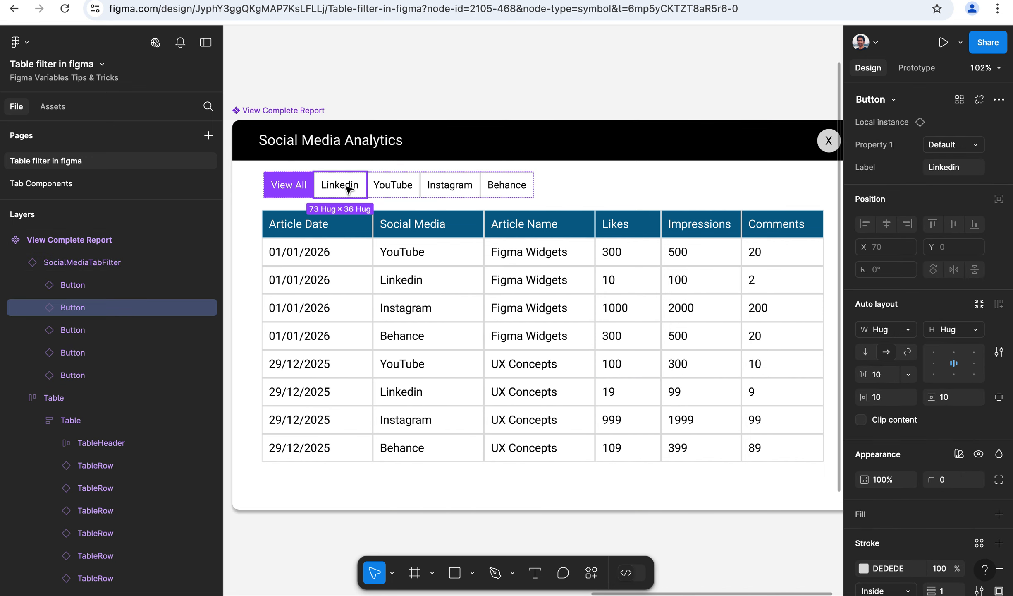
click(396, 187)
click(452, 186)
click(516, 183)
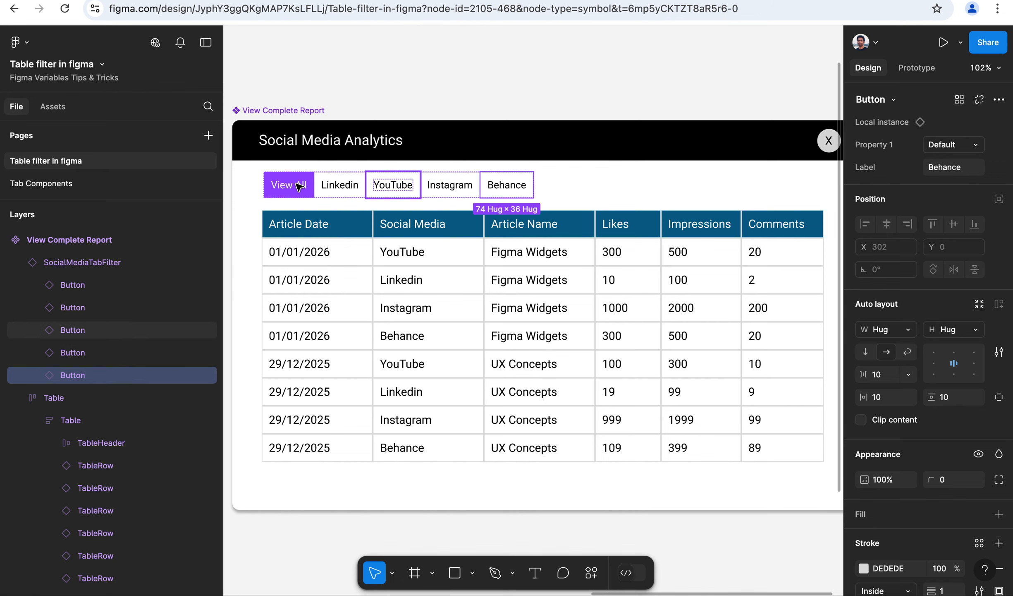
On the Tab Components page, compare the Property 1 states of the buttons in the View All and Linkedin variants of SocialMediaTabFilter.
click(84, 178)
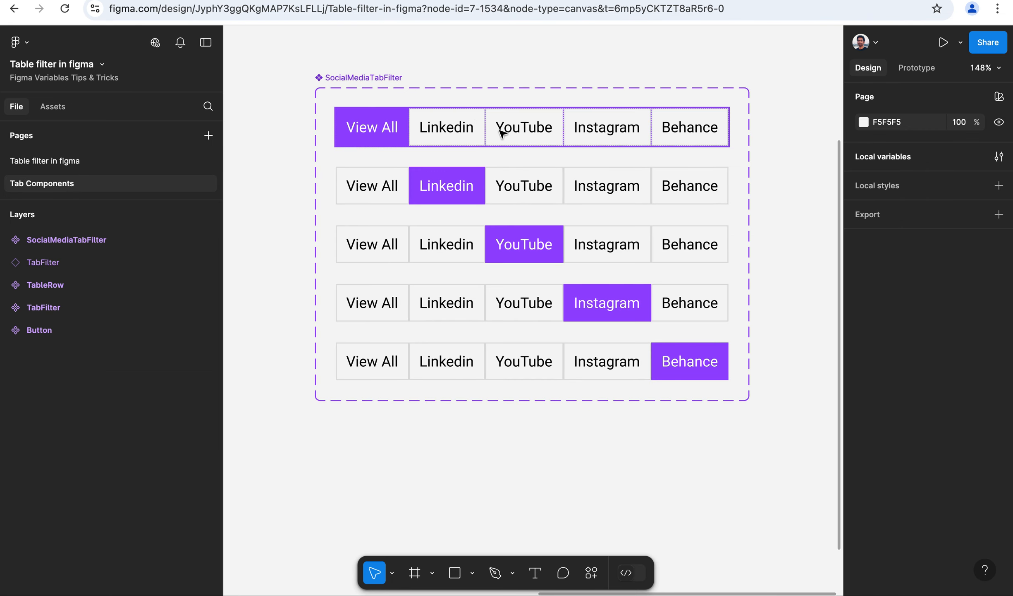
click(499, 131)
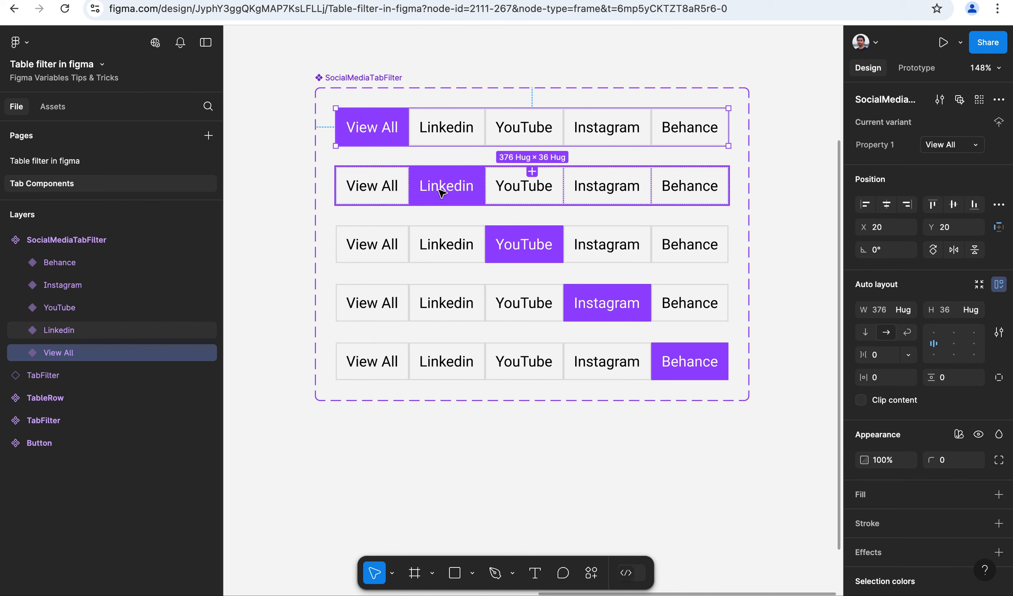
double_click(454, 130)
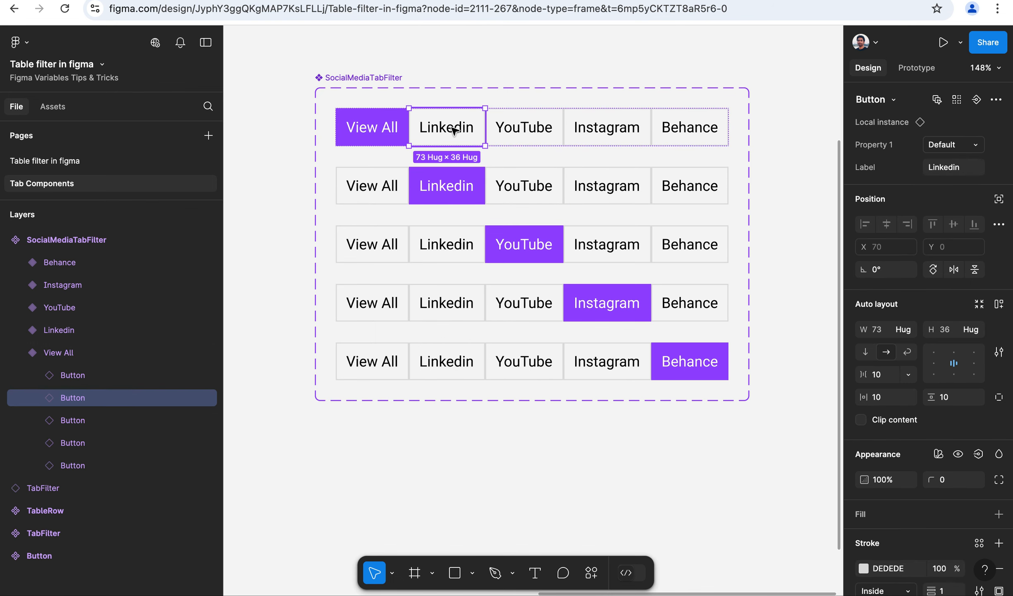
click(955, 145)
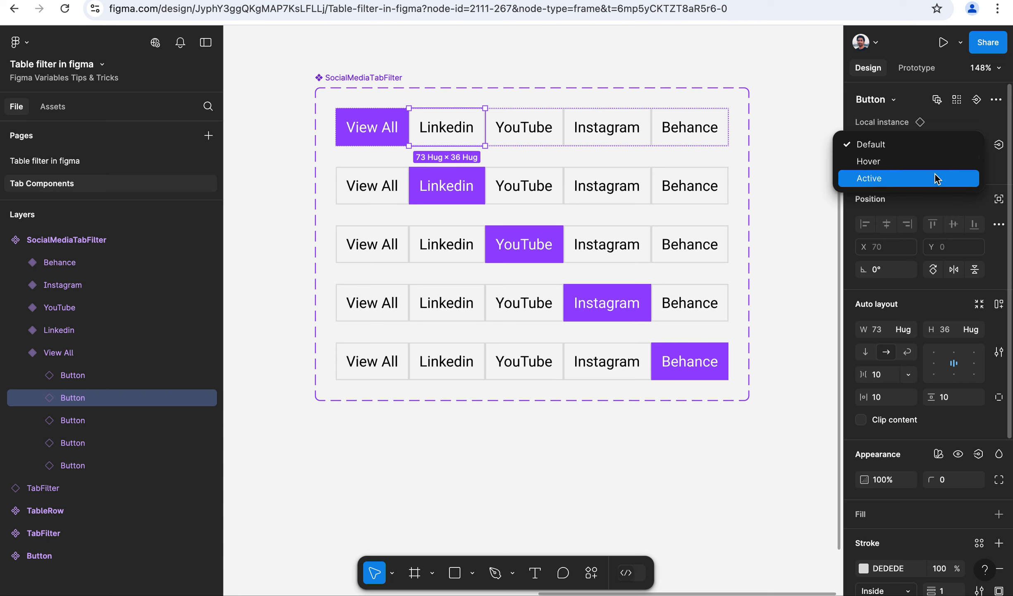
click(827, 110)
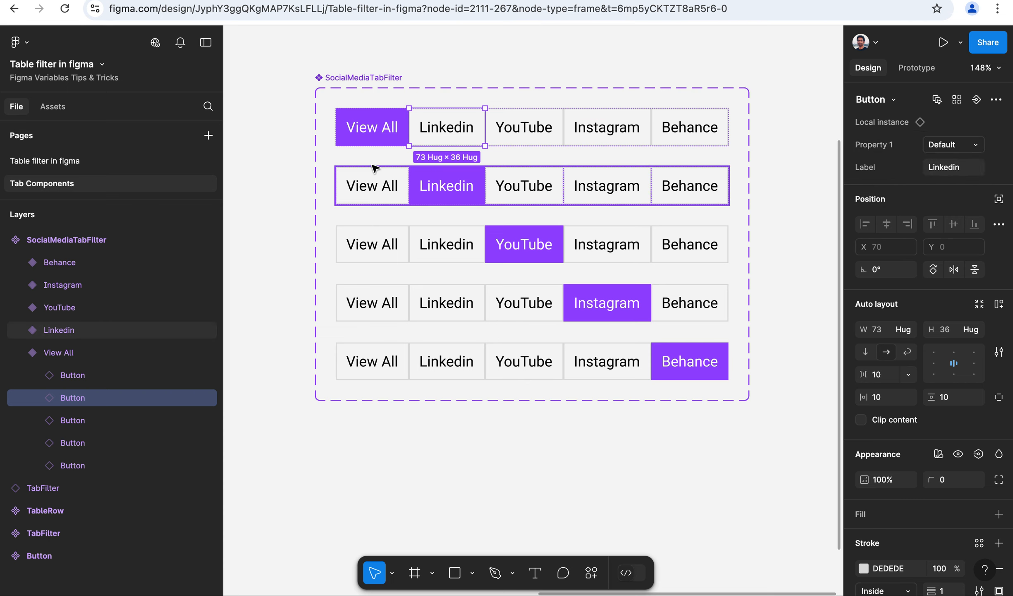
click(365, 187)
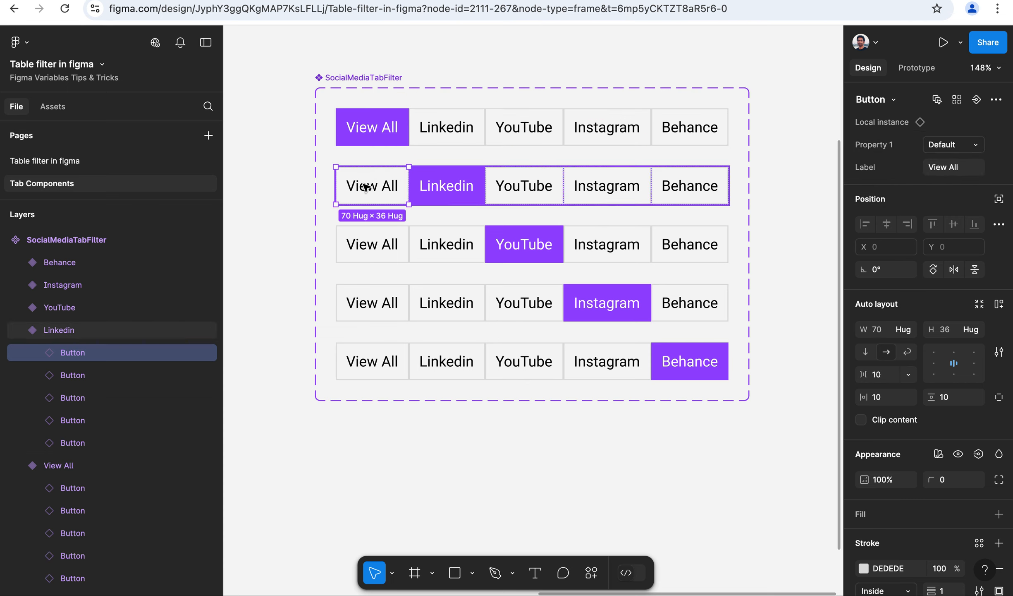
click(467, 180)
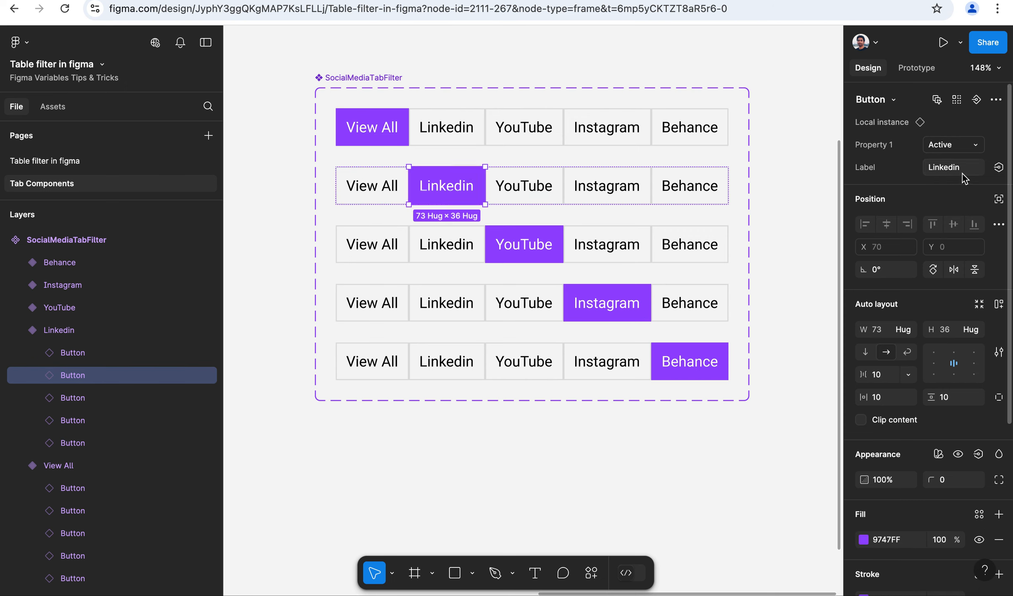
Review the on-click actions of the active Linkedin button, close them and view the View All variant's prototype connections.
click(915, 71)
click(870, 121)
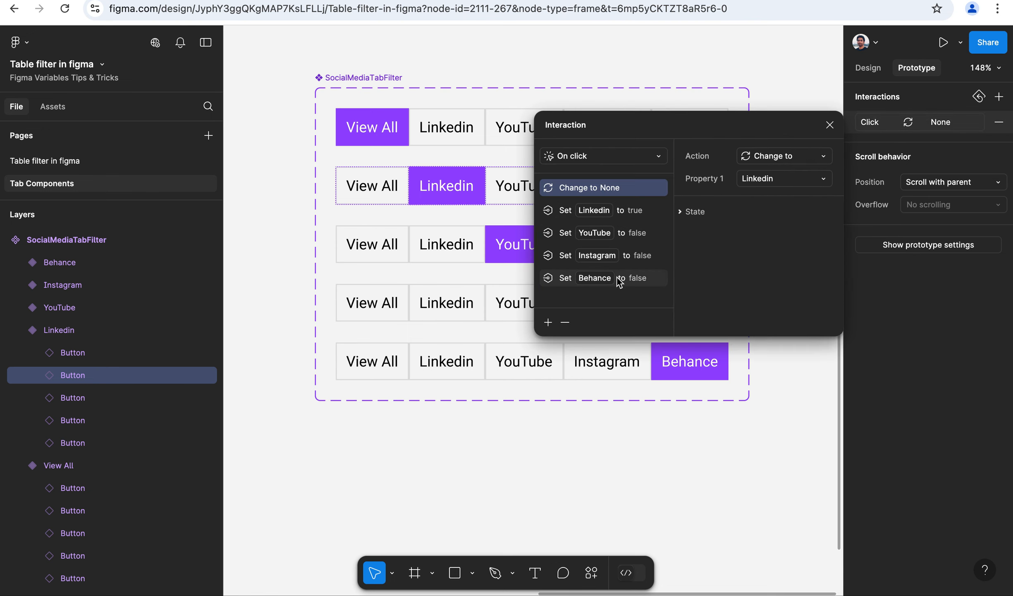
click(830, 125)
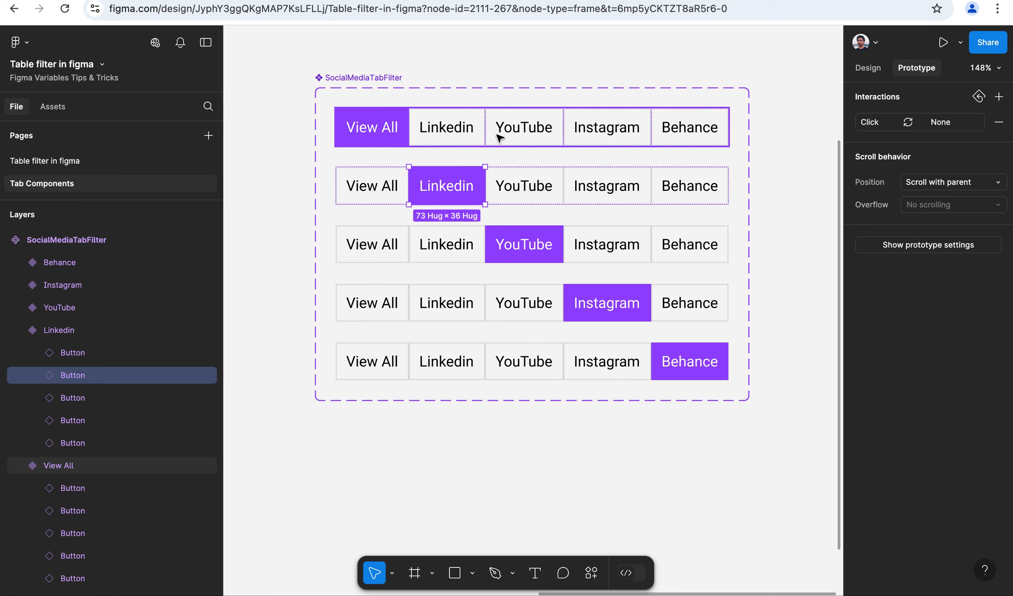
click(482, 132)
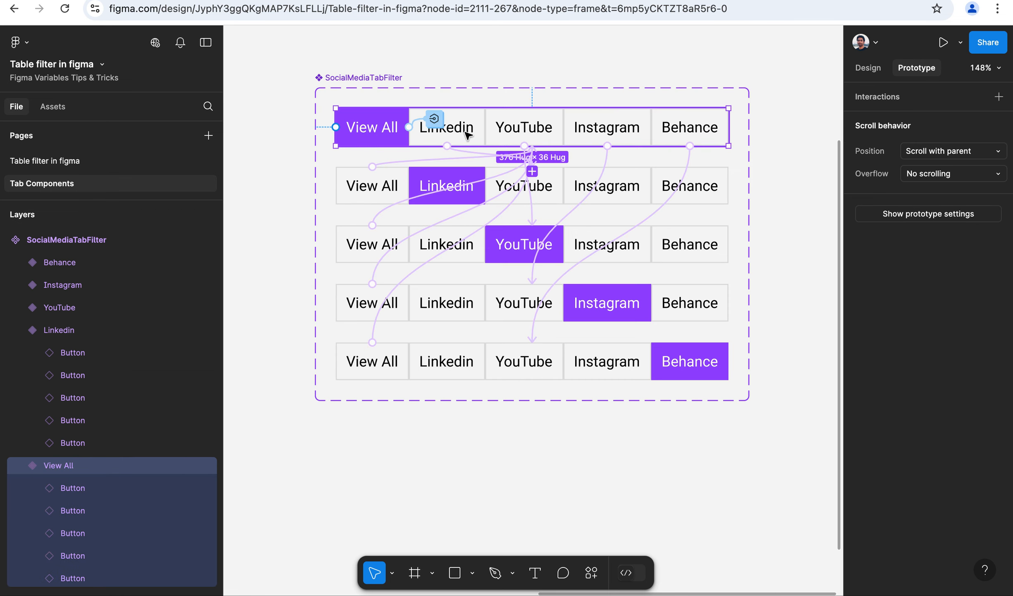
Return to the Table filter in figma page, select the Analytical Report frame and present its prototype.
click(55, 160)
click(368, 86)
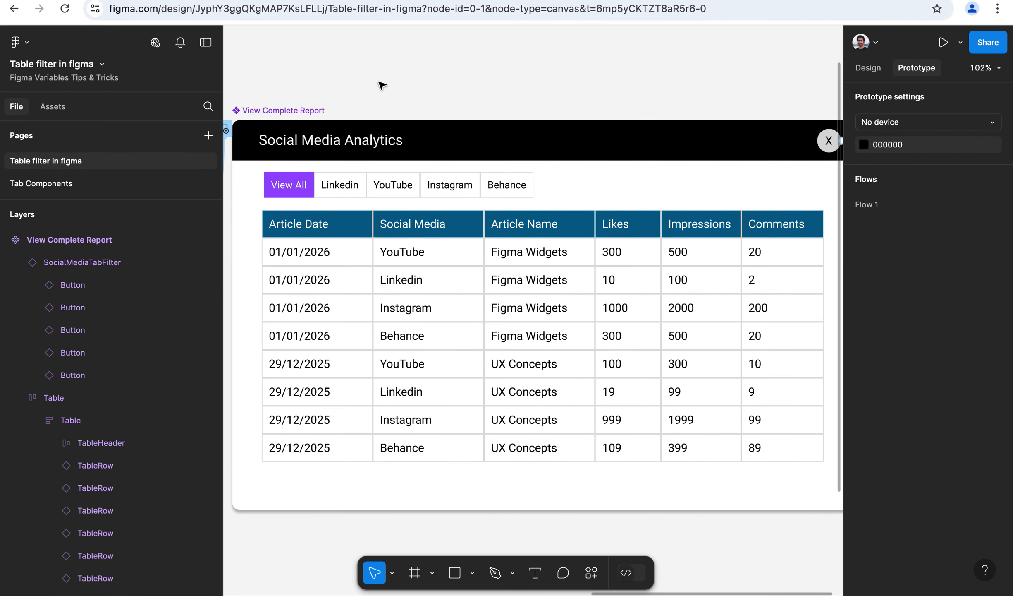
scroll(639, 94, down, 5)
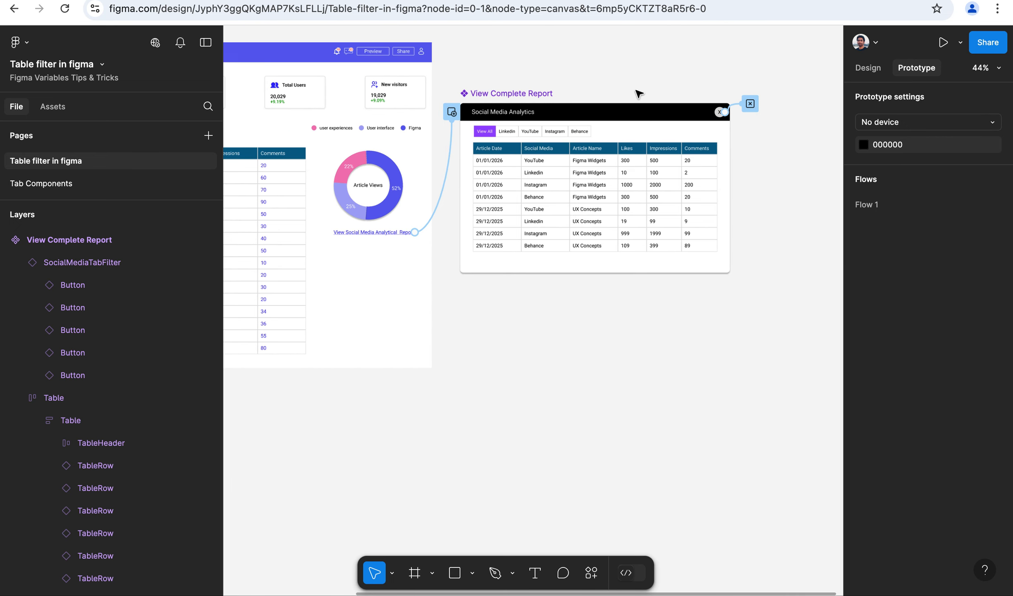
scroll(639, 93, down, 3)
click(332, 53)
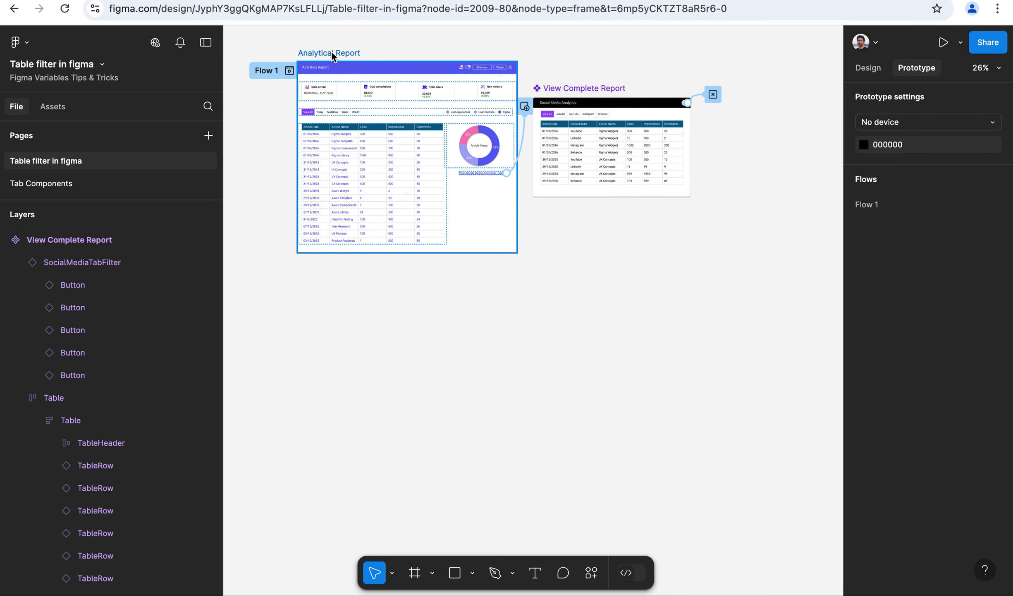
click(960, 42)
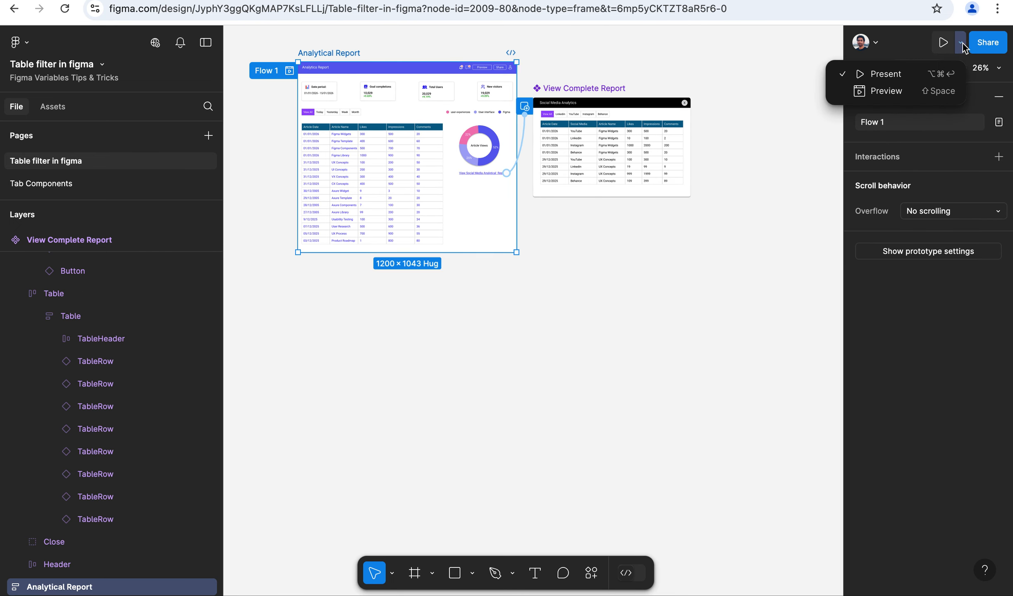
click(922, 74)
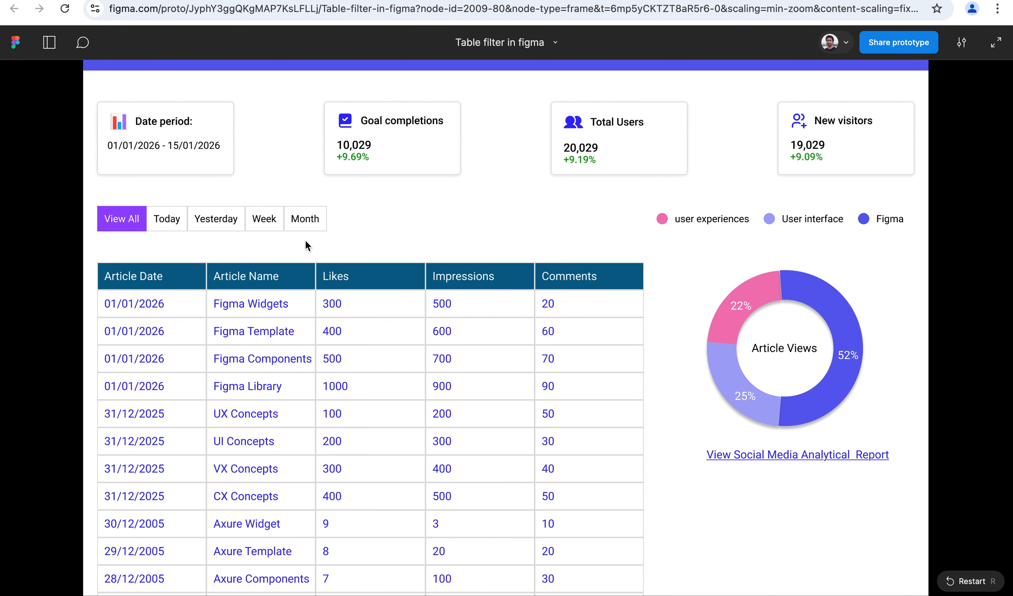
Look through the full Analytics Report table and test its Today, Yesterday, Week and Month filters in order.
scroll(345, 227, down, 1)
scroll(344, 227, down, 2)
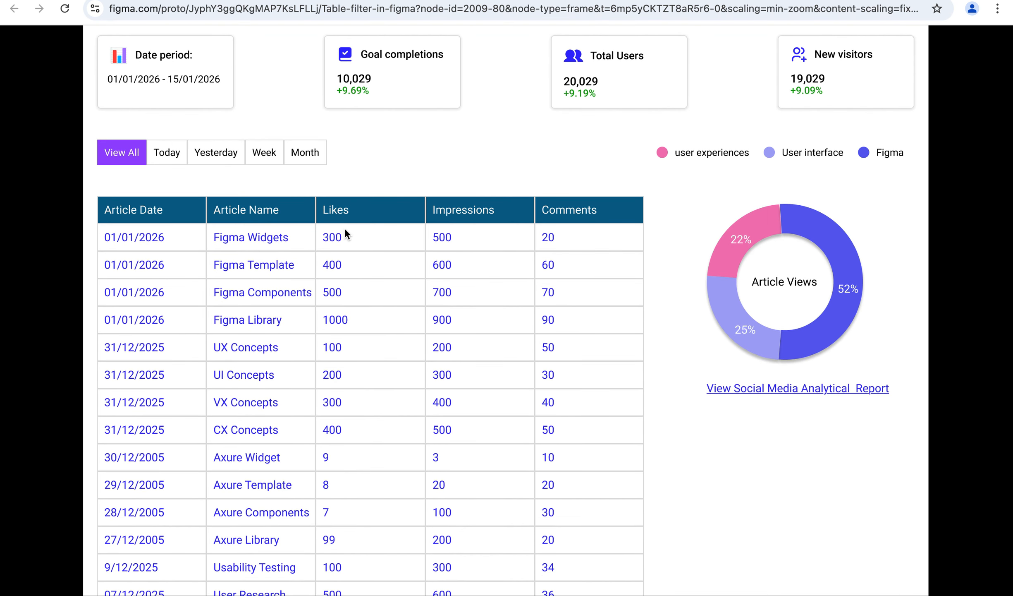
scroll(346, 230, down, 2)
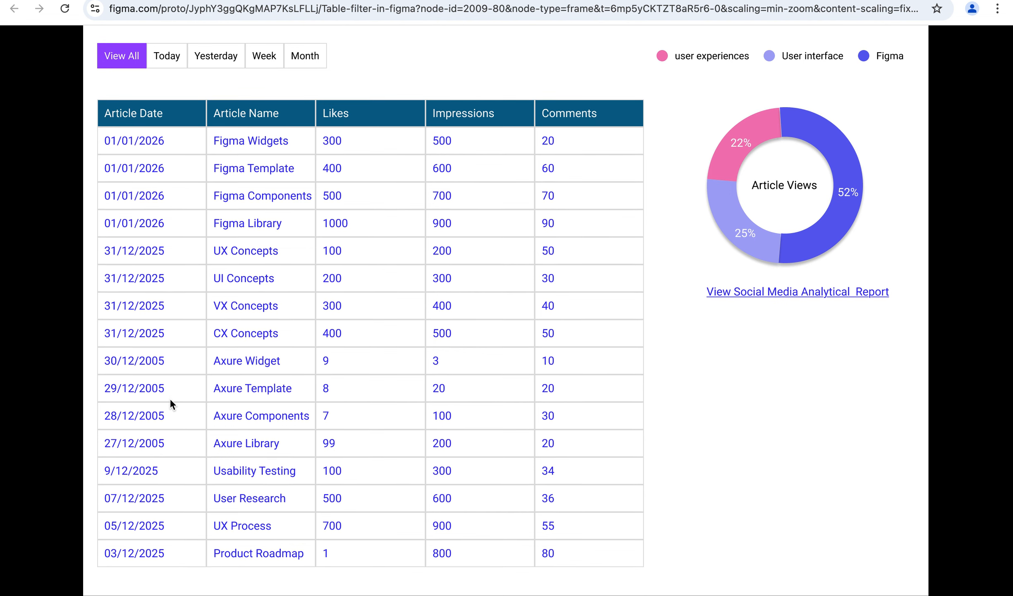
scroll(169, 398, up, 3)
click(165, 182)
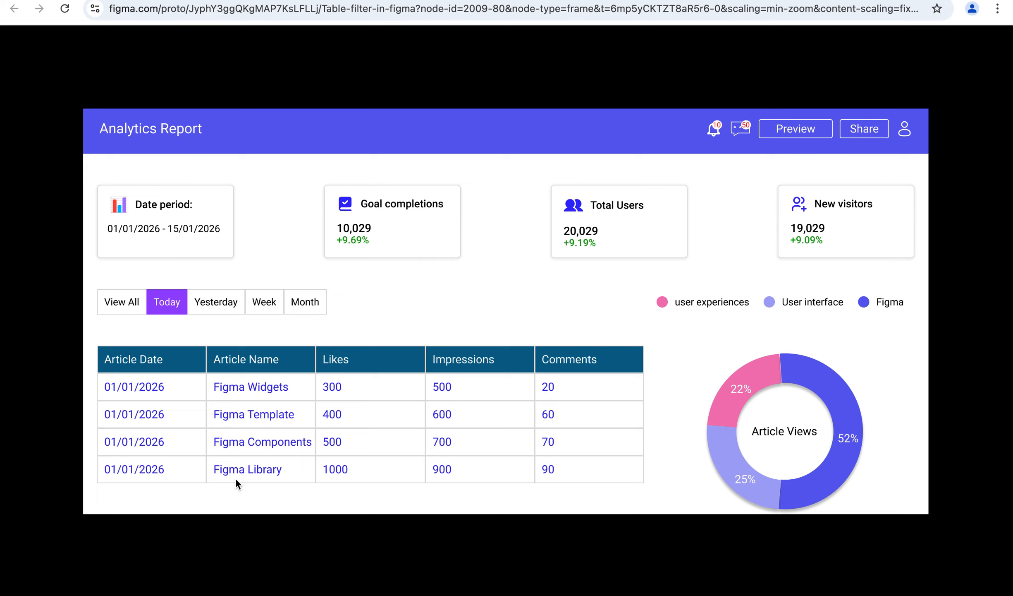
click(226, 311)
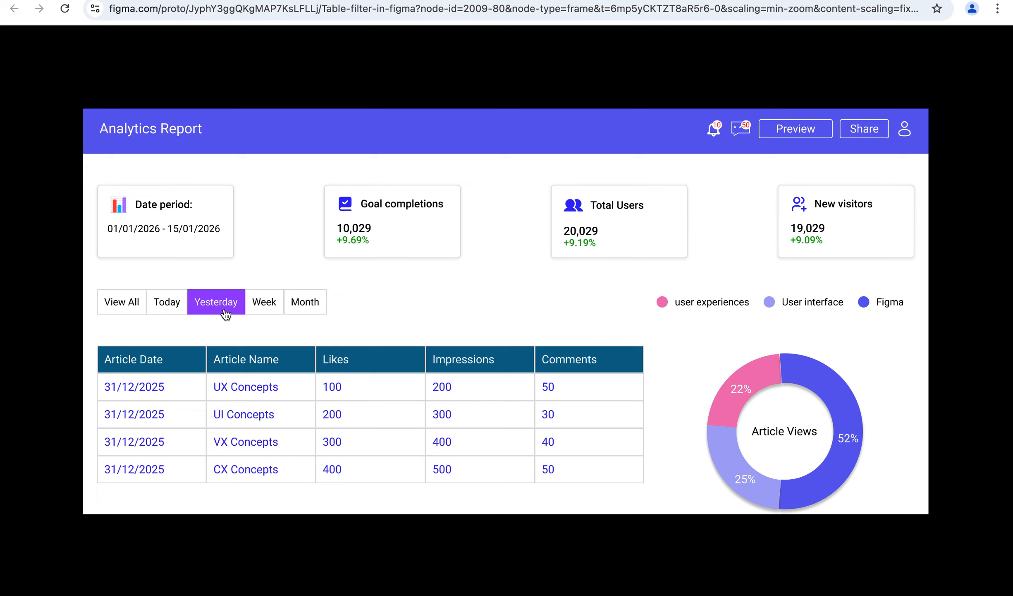
click(282, 309)
click(318, 310)
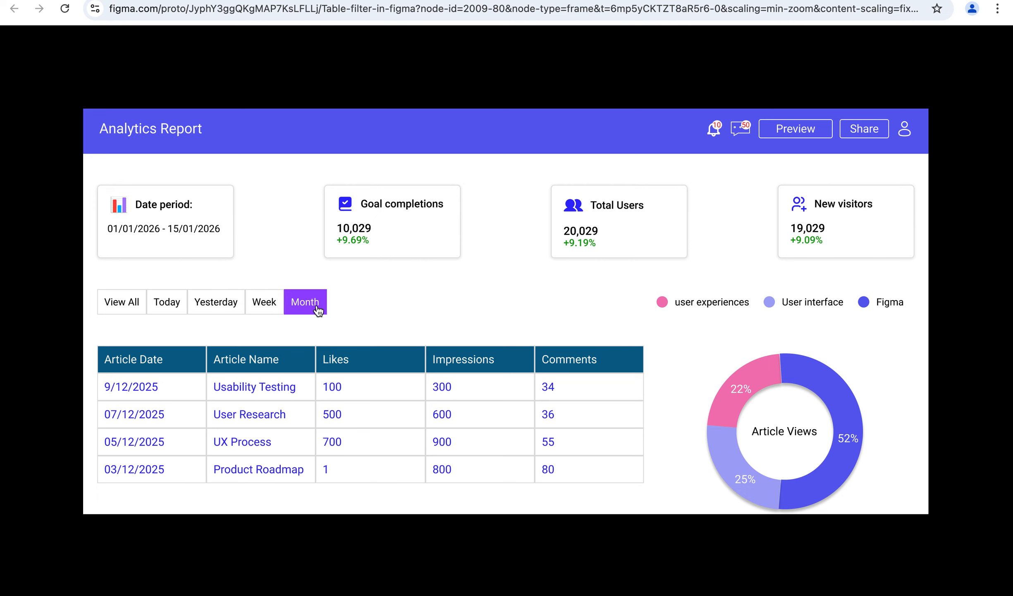
Go back through the Week, Yesterday and Today filters and return the Analytics Report table to View All.
click(263, 307)
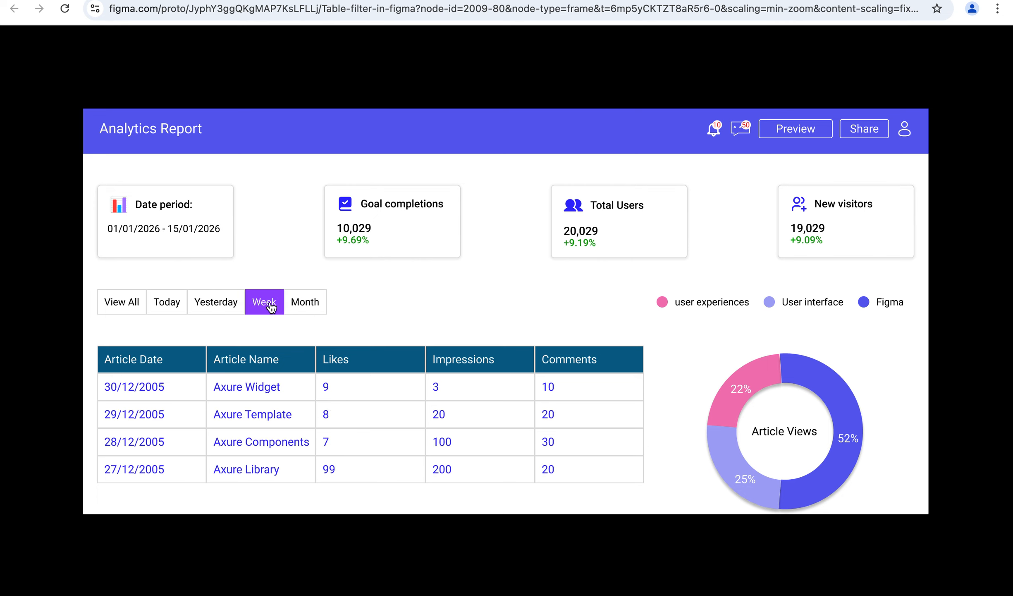
click(213, 314)
click(172, 313)
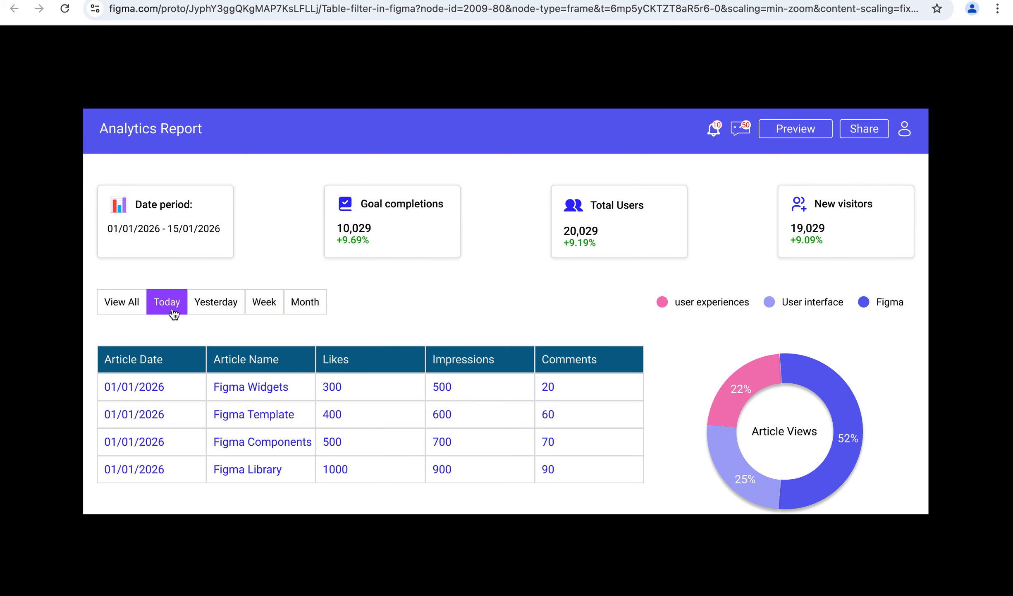
click(118, 307)
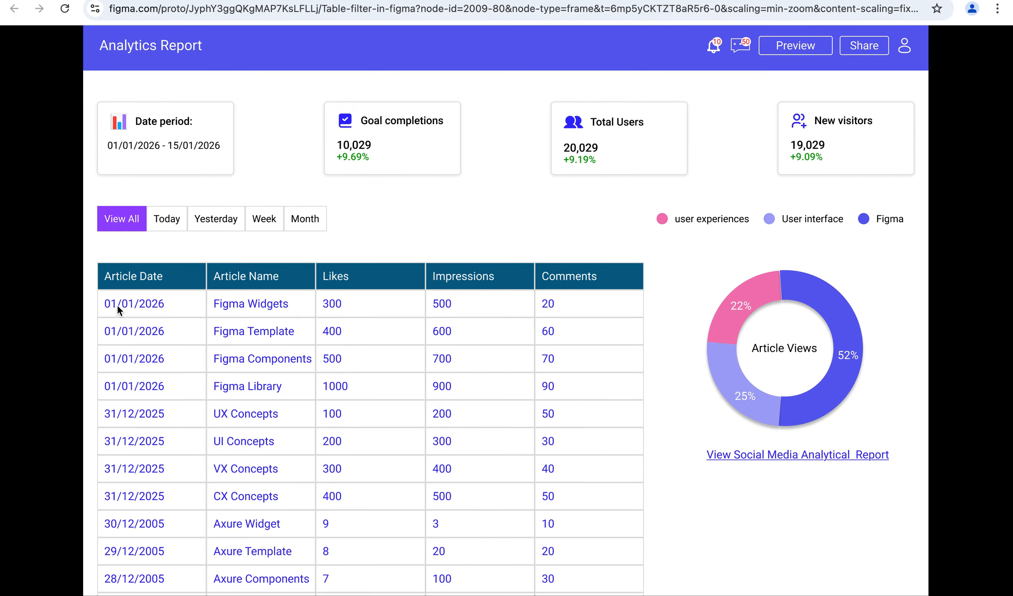
Open the Social Media Analytical Report overlay and test its Linkedin, YouTube, Instagram and Behance filters.
click(784, 454)
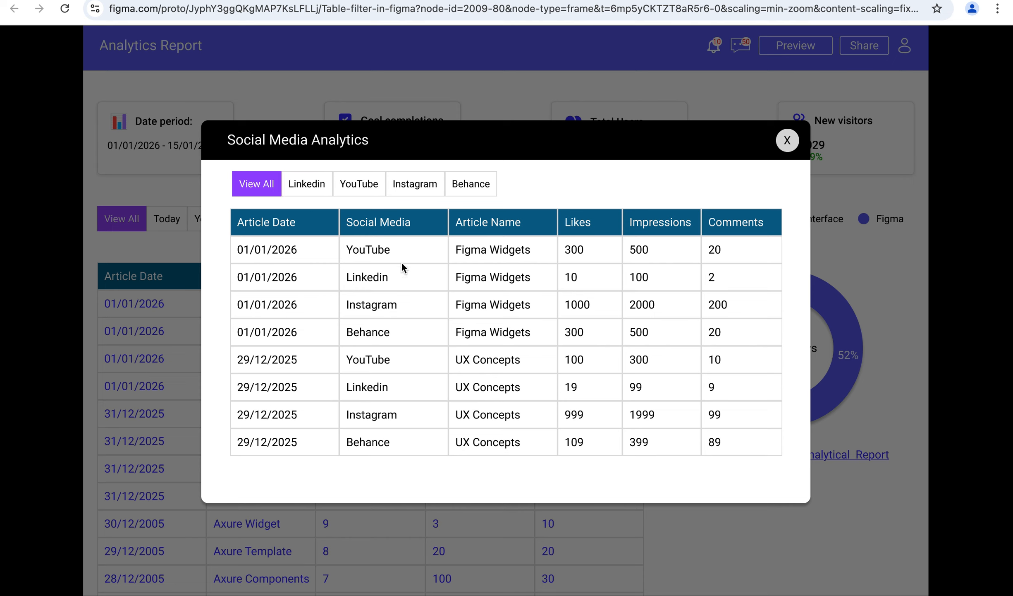
click(318, 186)
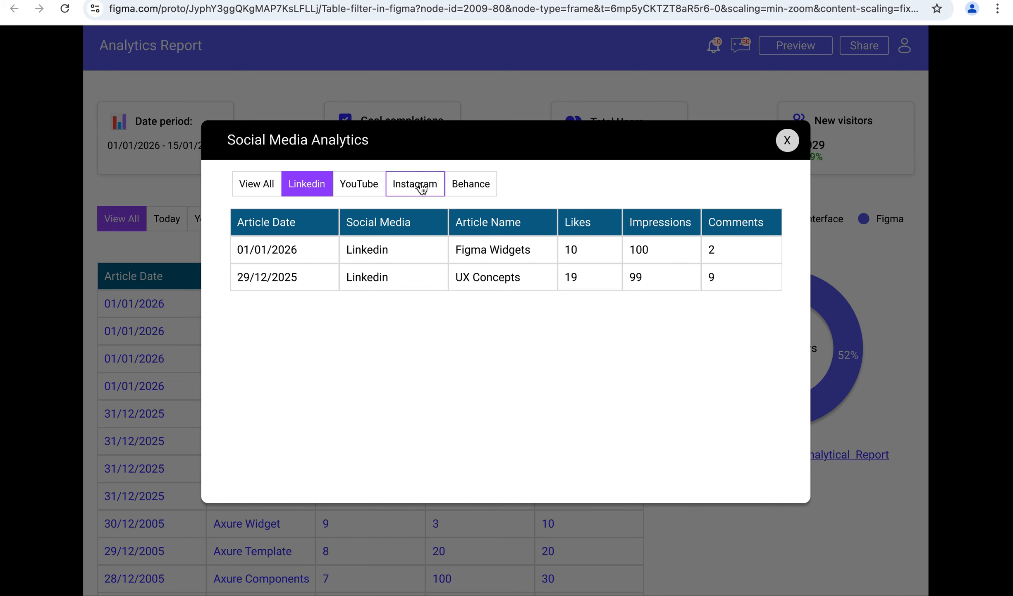
click(376, 186)
click(428, 185)
click(474, 185)
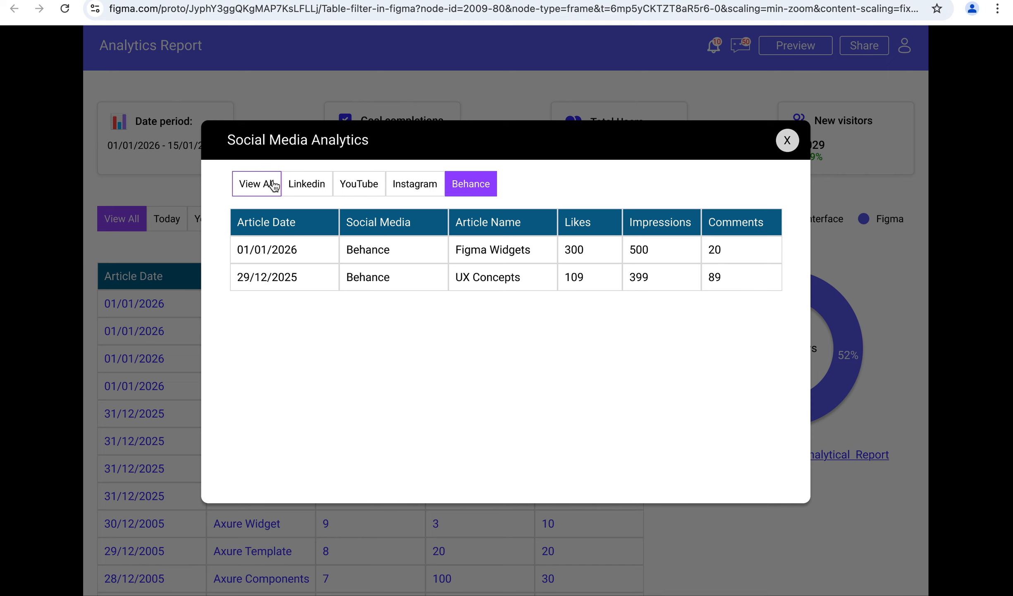